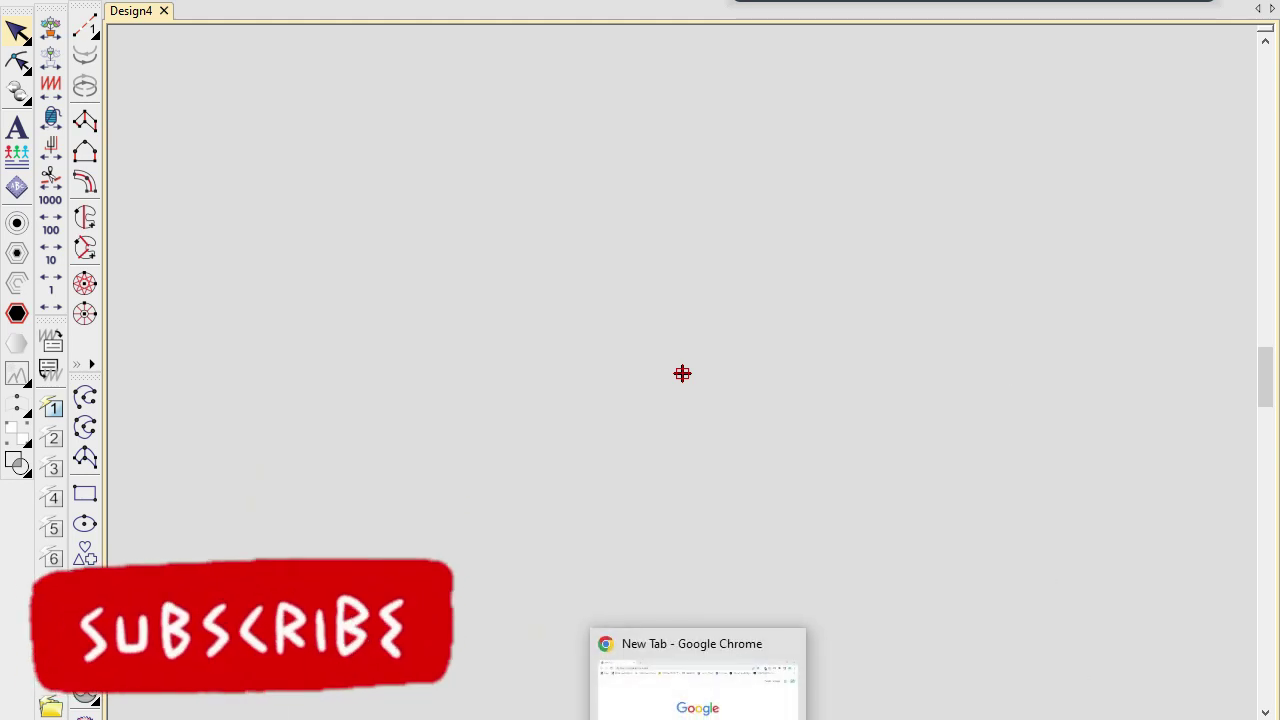
- Switch to Google Chrome and search Google Images for "us president"
{"action": "left_click", "coordinate": [698, 685]}
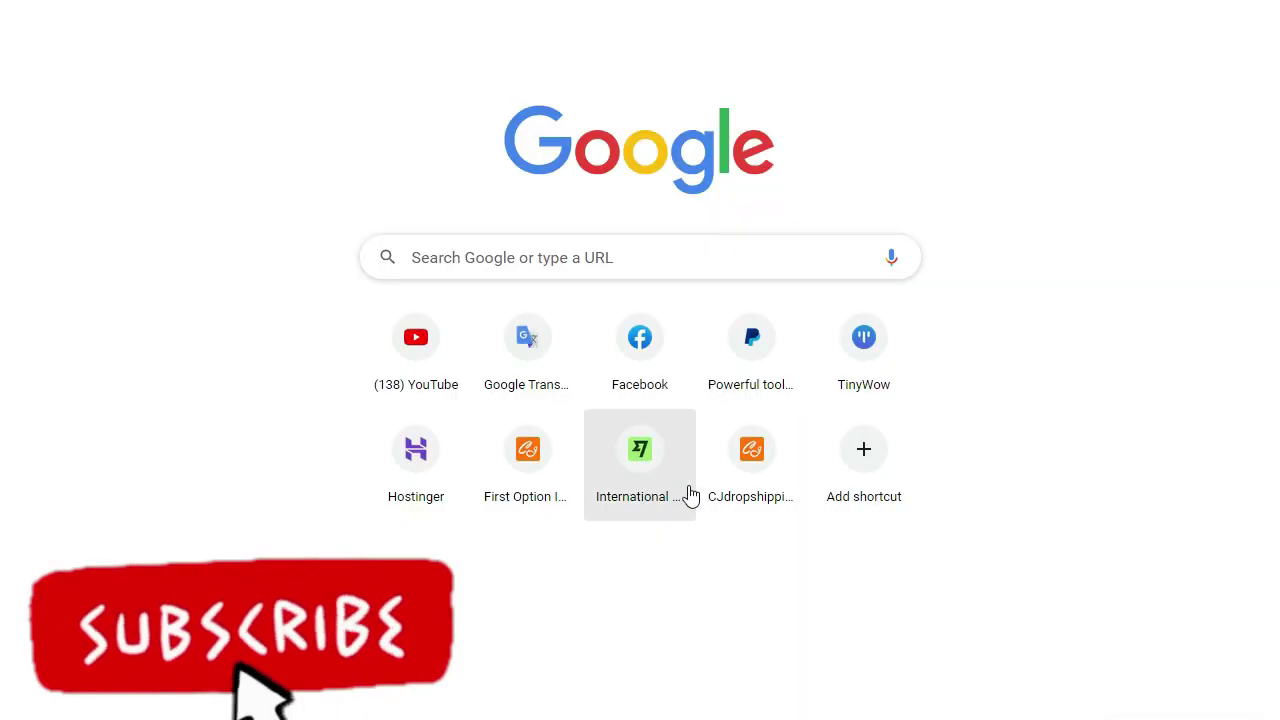
{"action": "left_click", "coordinate": [477, 257]}
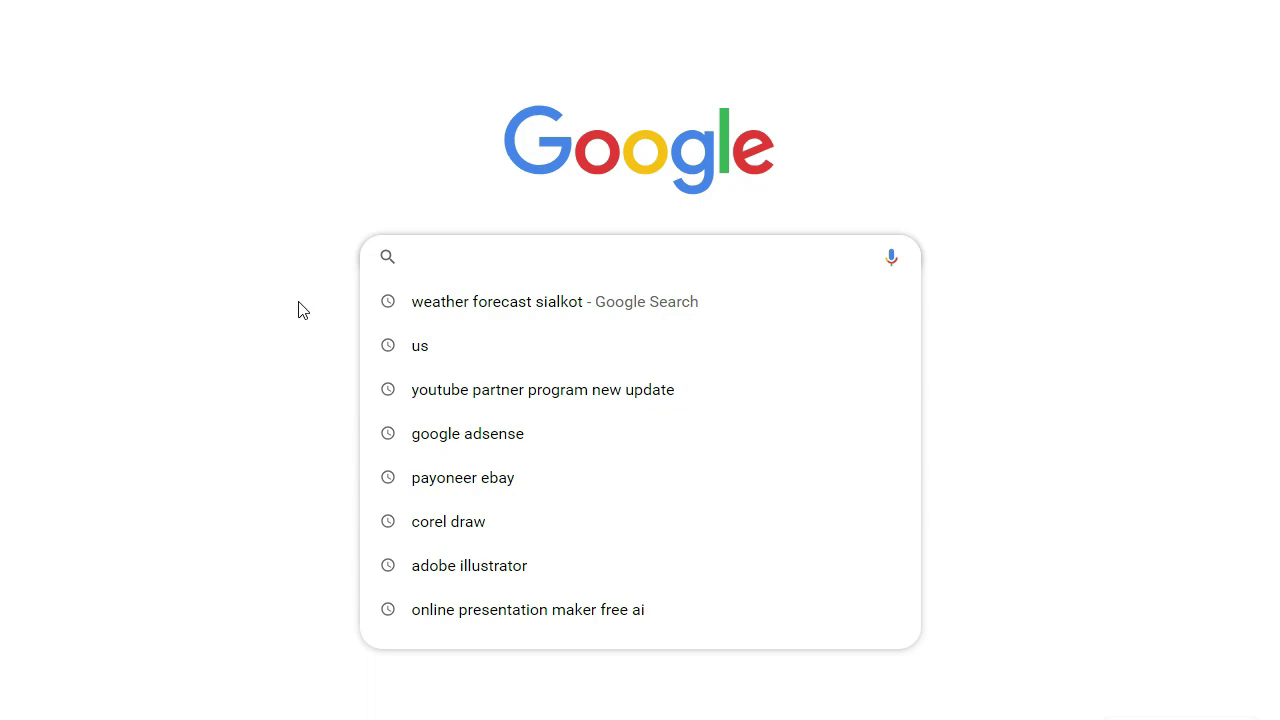
{"action": "type", "text": "us"}
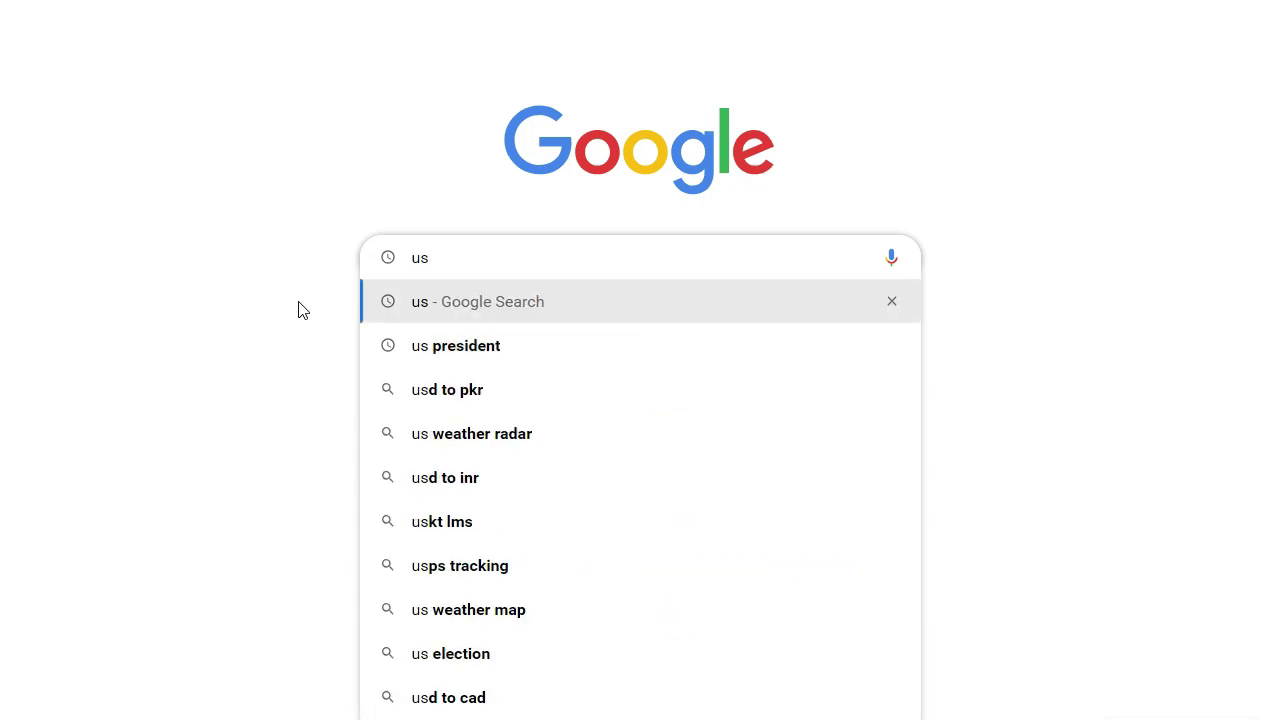
{"action": "left_click", "coordinate": [466, 345]}
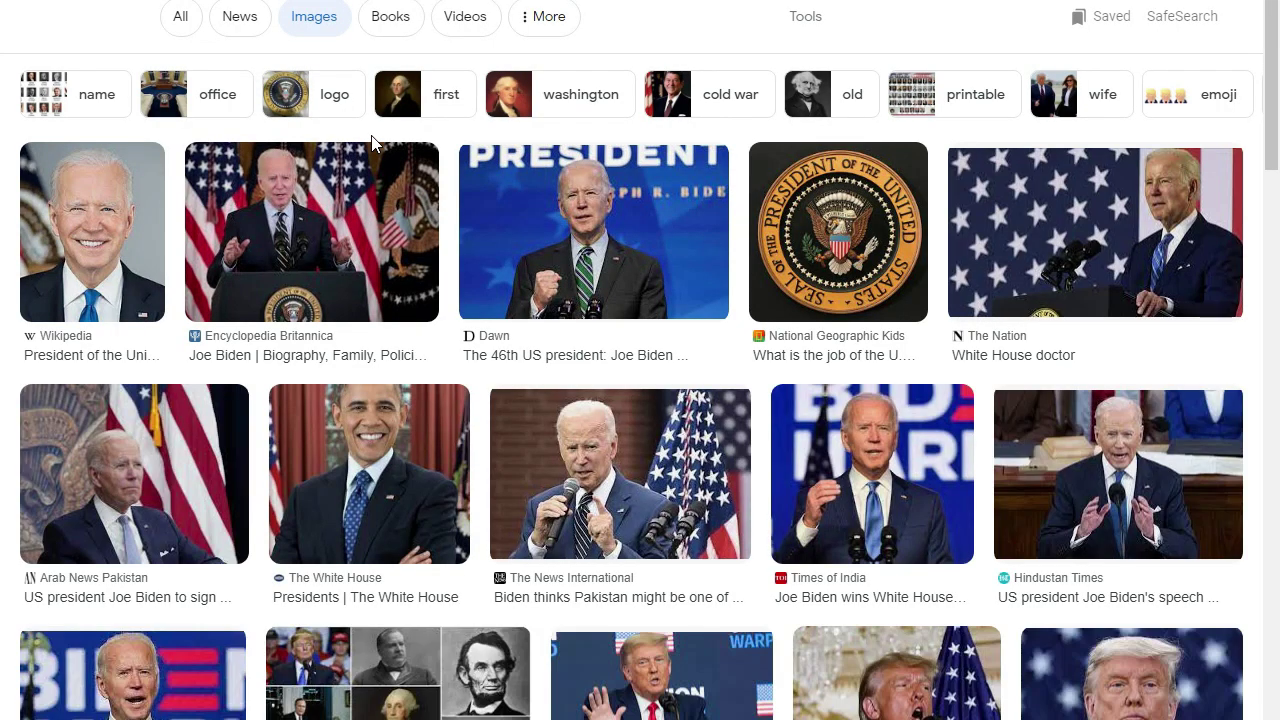
- Browse the image results and open the preview of the Al Jazeera portrait of the US president
{"action": "scroll", "coordinate": [677, 320], "scroll_direction": "down", "scroll_amount": 7}
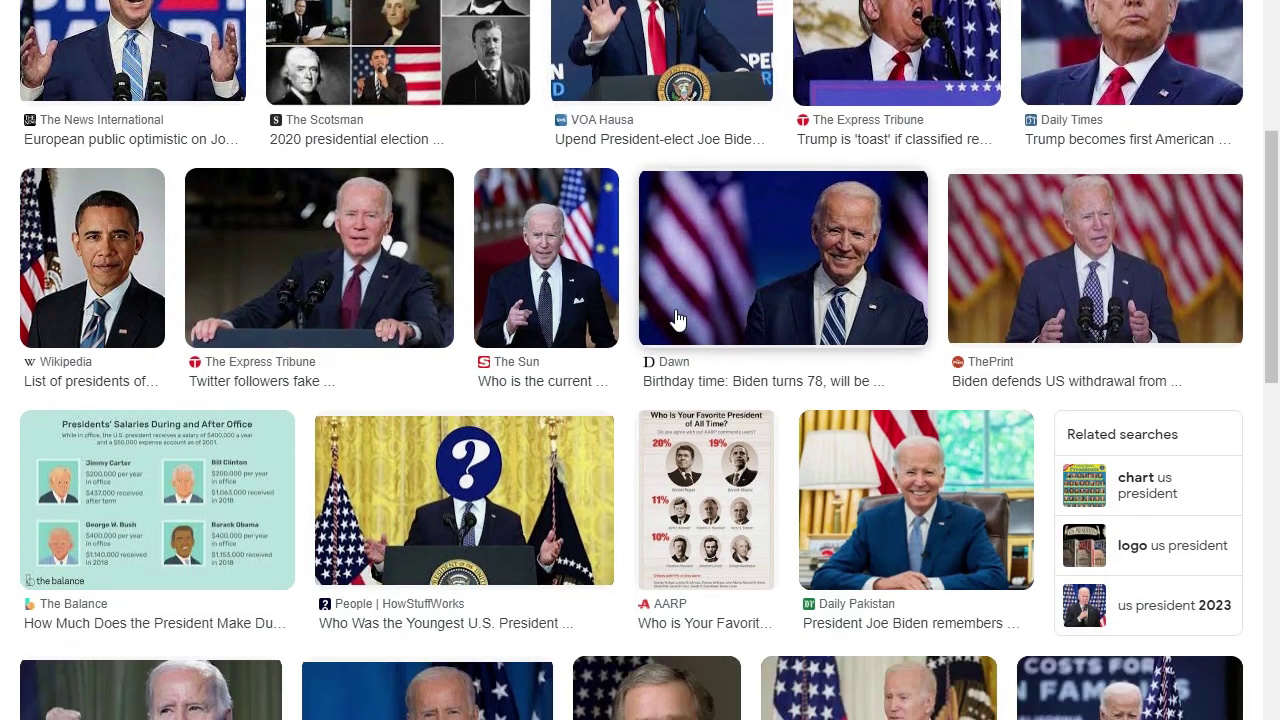
{"action": "scroll", "coordinate": [697, 297], "scroll_direction": "down", "scroll_amount": 3}
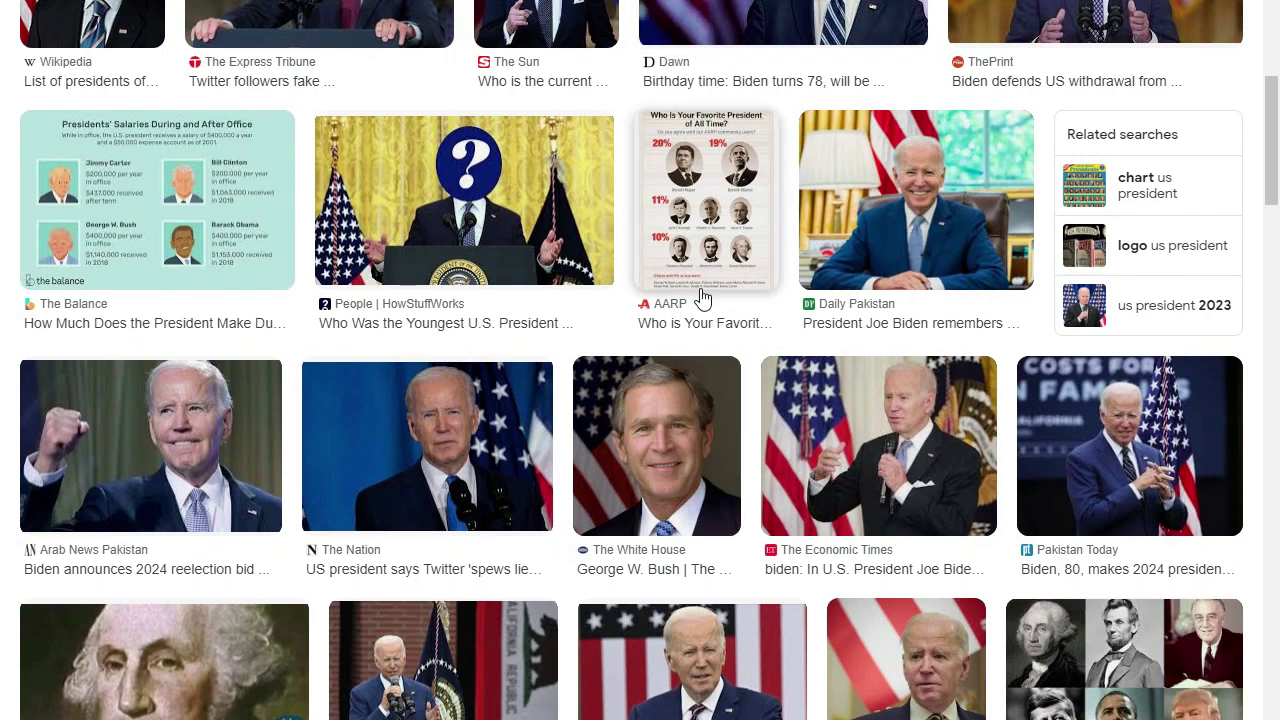
{"action": "scroll", "coordinate": [703, 298], "scroll_direction": "down", "scroll_amount": 3}
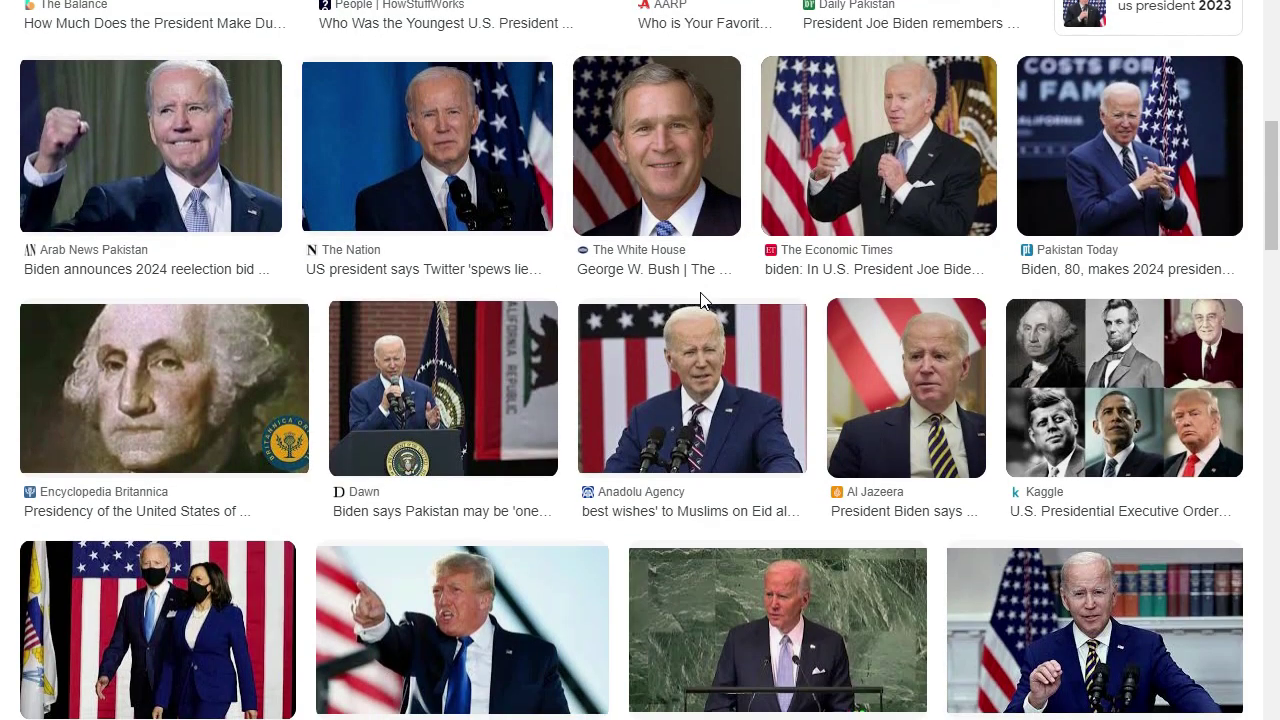
{"action": "scroll", "coordinate": [701, 301], "scroll_direction": "down", "scroll_amount": 6}
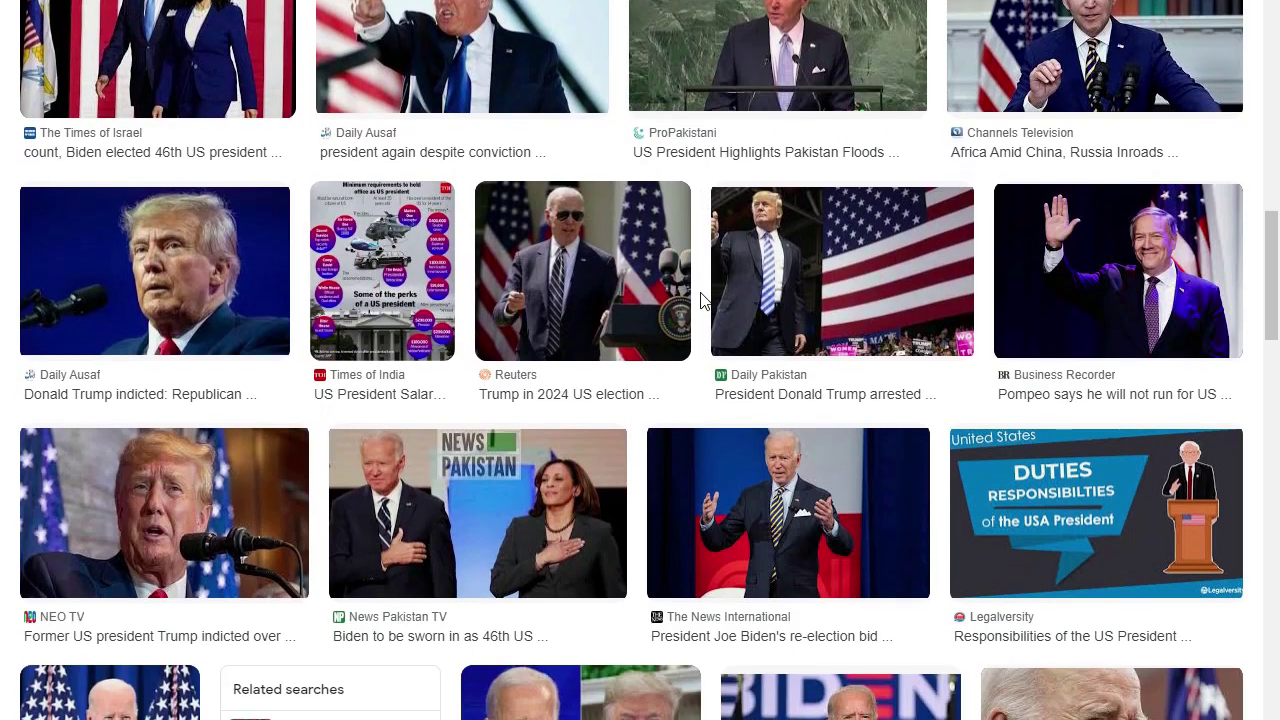
{"action": "scroll", "coordinate": [703, 300], "scroll_direction": "down", "scroll_amount": 3}
{"action": "scroll", "coordinate": [702, 300], "scroll_direction": "down", "scroll_amount": 3}
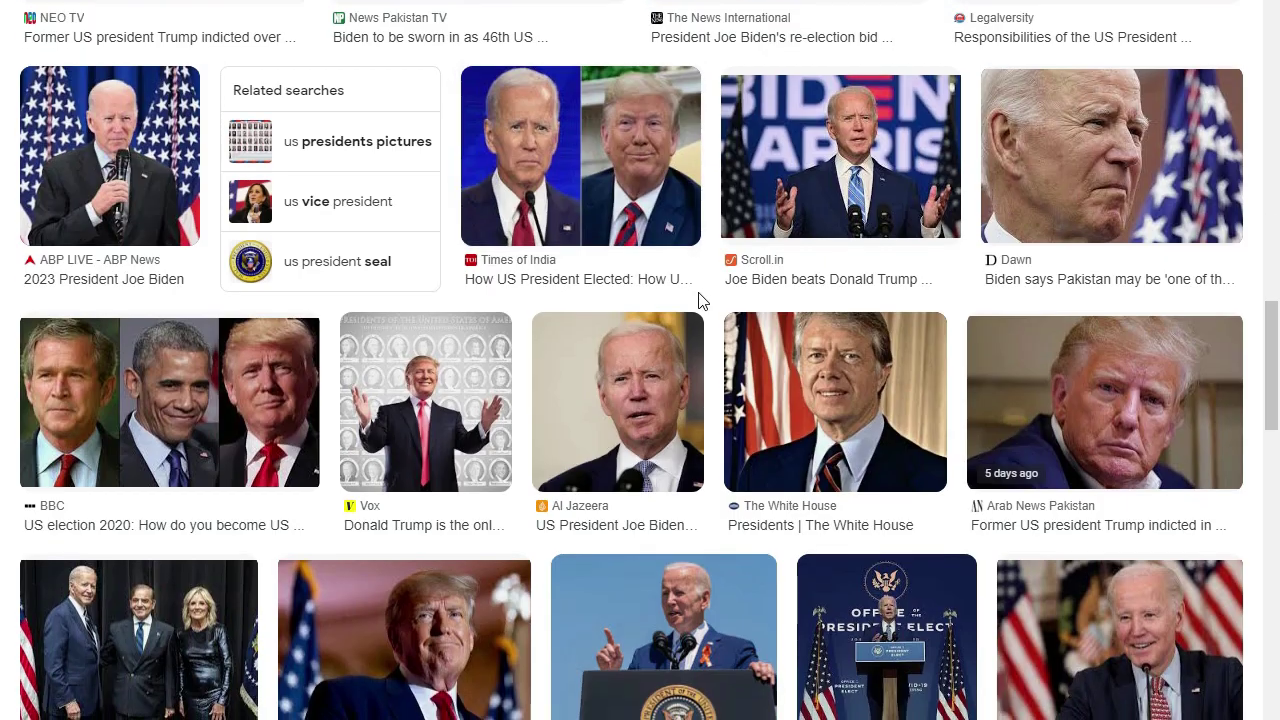
{"action": "scroll", "coordinate": [645, 400], "scroll_direction": "down", "scroll_amount": 2}
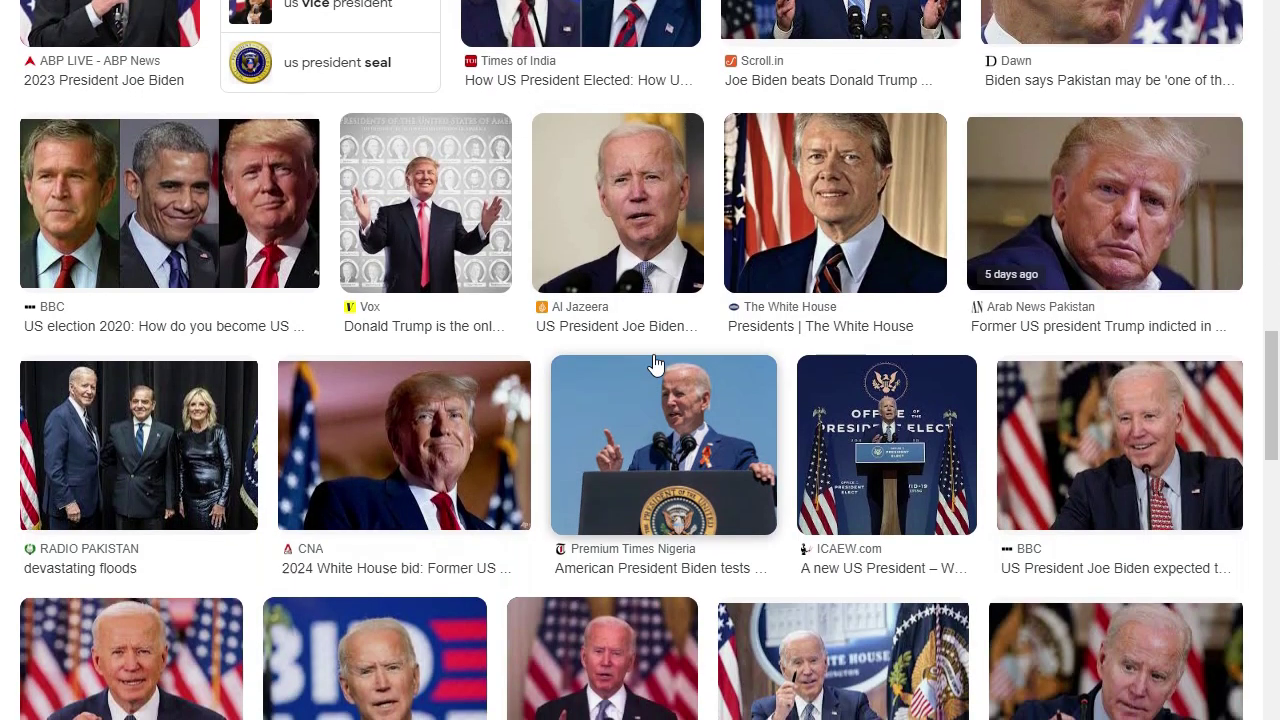
{"action": "left_click", "coordinate": [643, 186]}
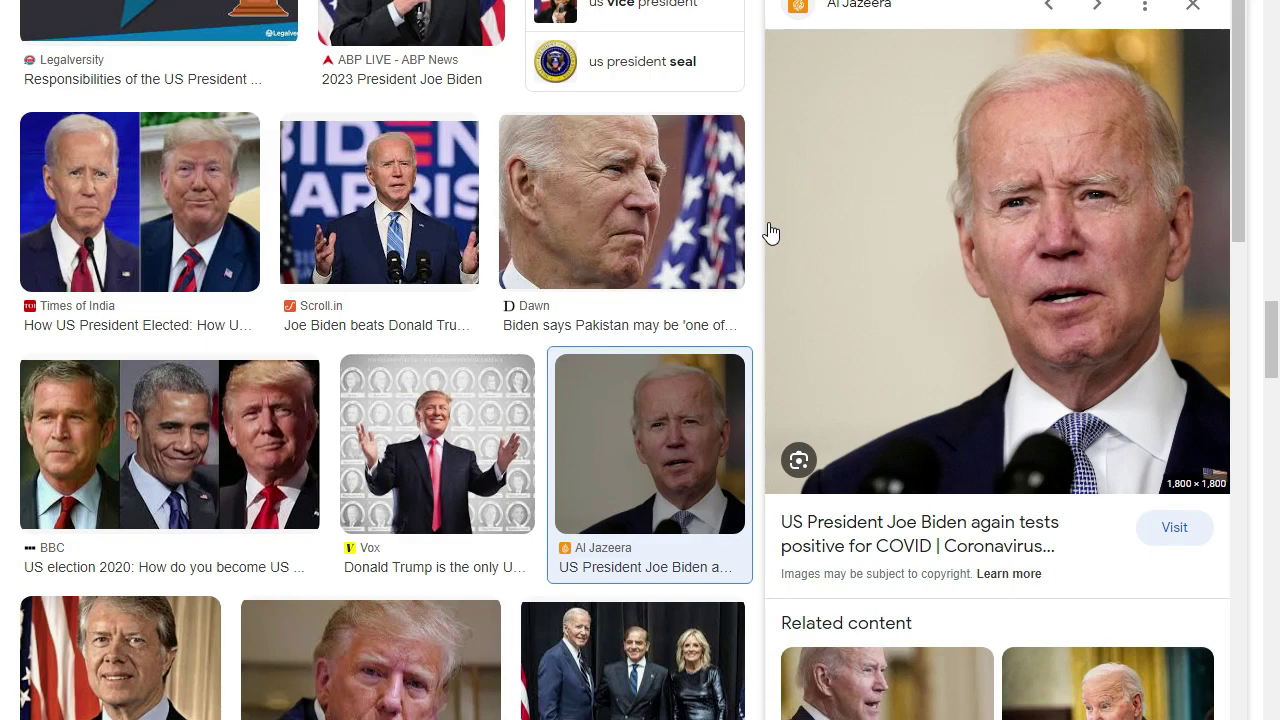
- Open the full-size portrait in its own tab and save it to Downloads as JPEG 124587, replacing the existing file
{"action": "right_click", "coordinate": [868, 220]}
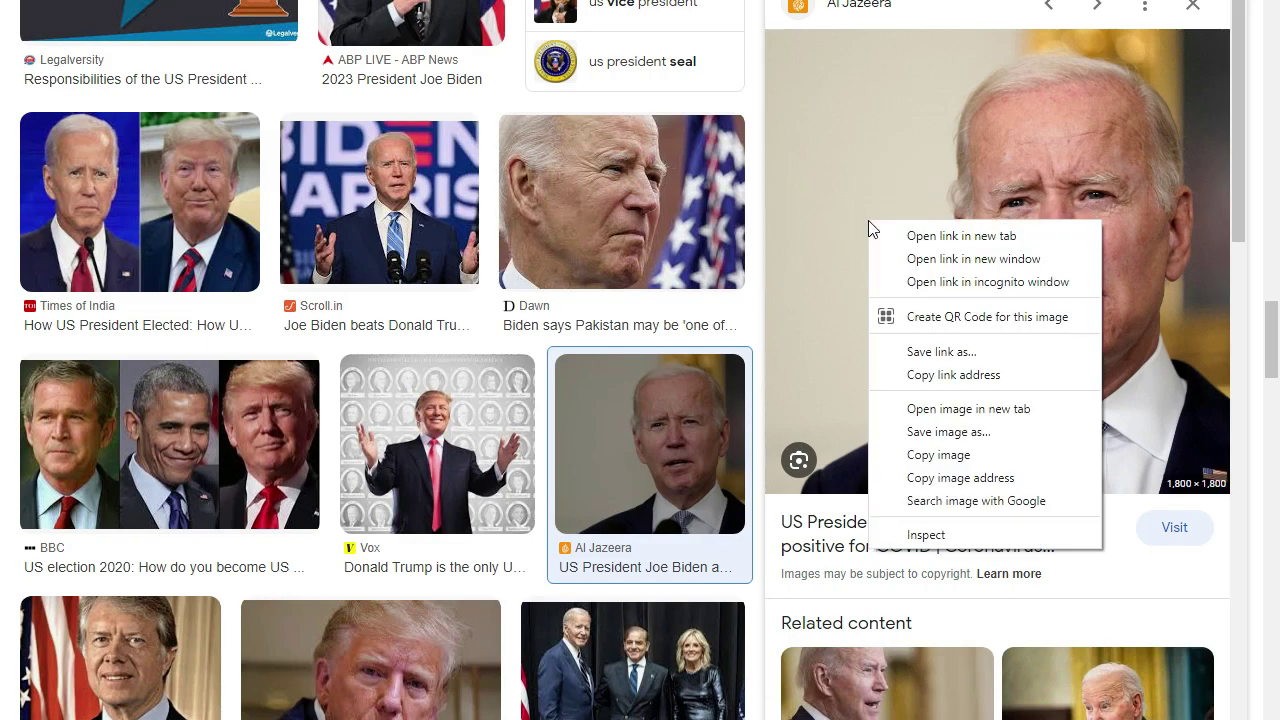
{"action": "left_click", "coordinate": [916, 410]}
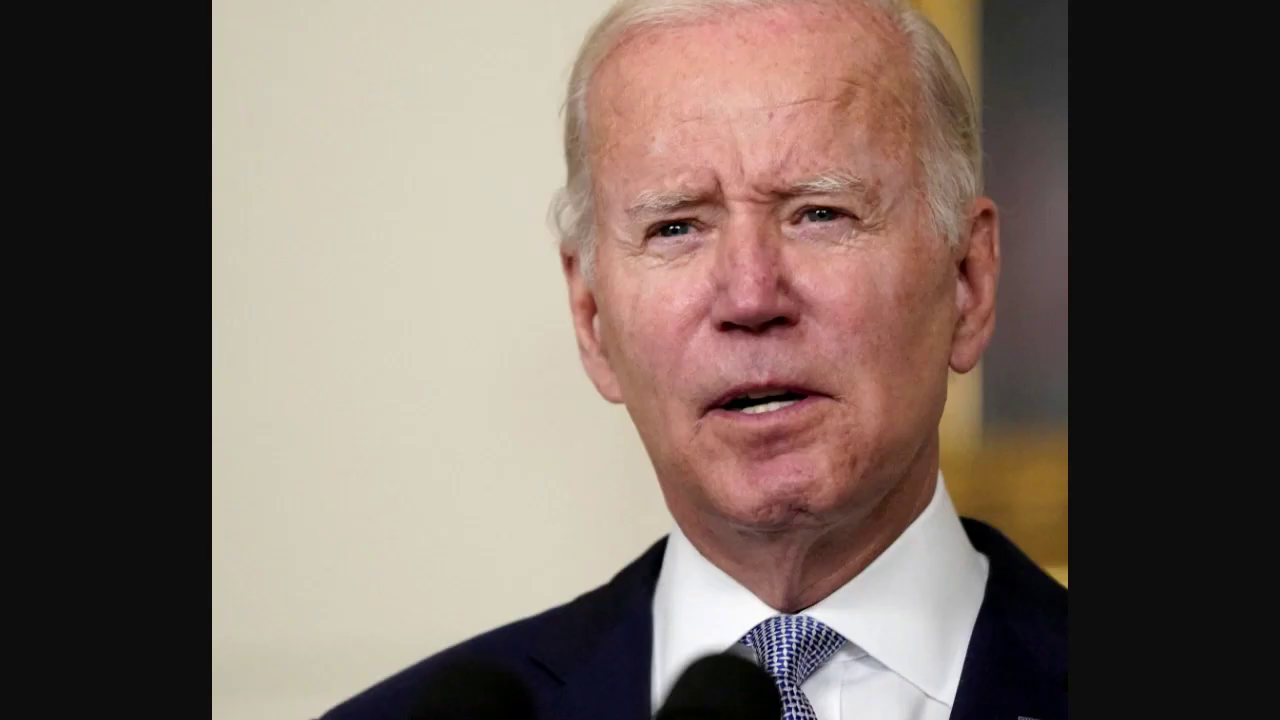
{"action": "right_click", "coordinate": [601, 258]}
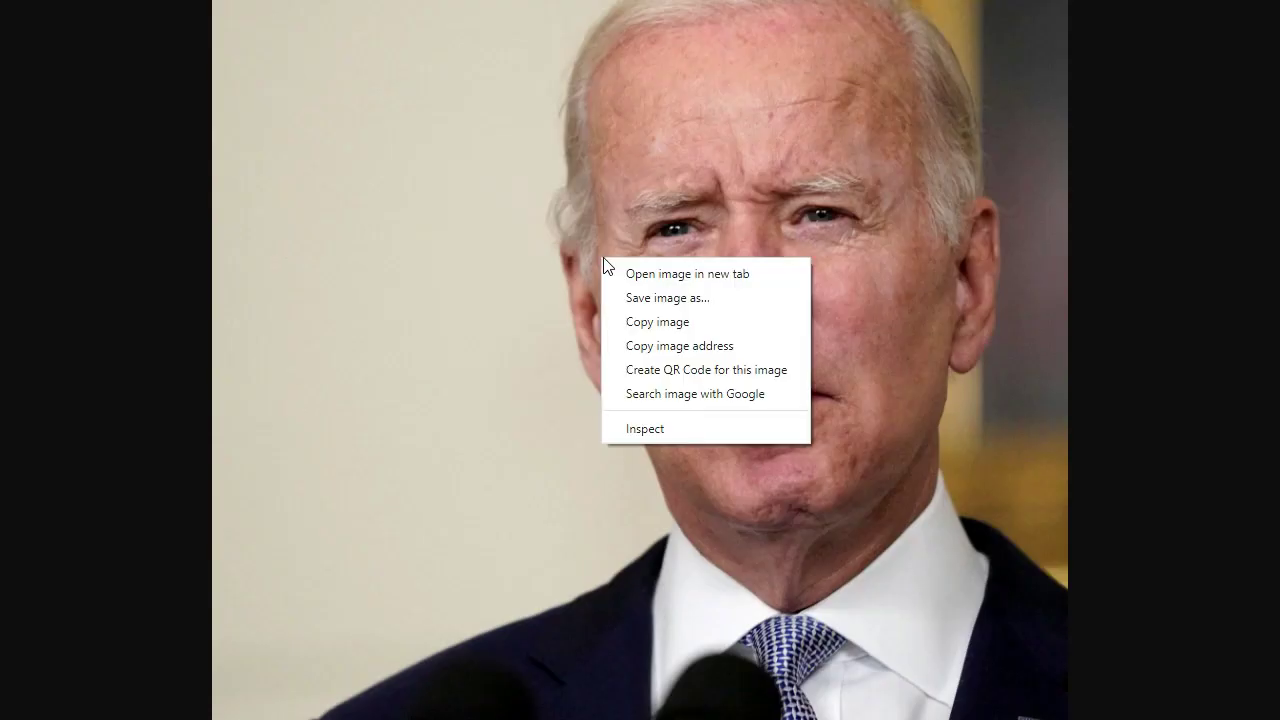
{"action": "left_click", "coordinate": [661, 300]}
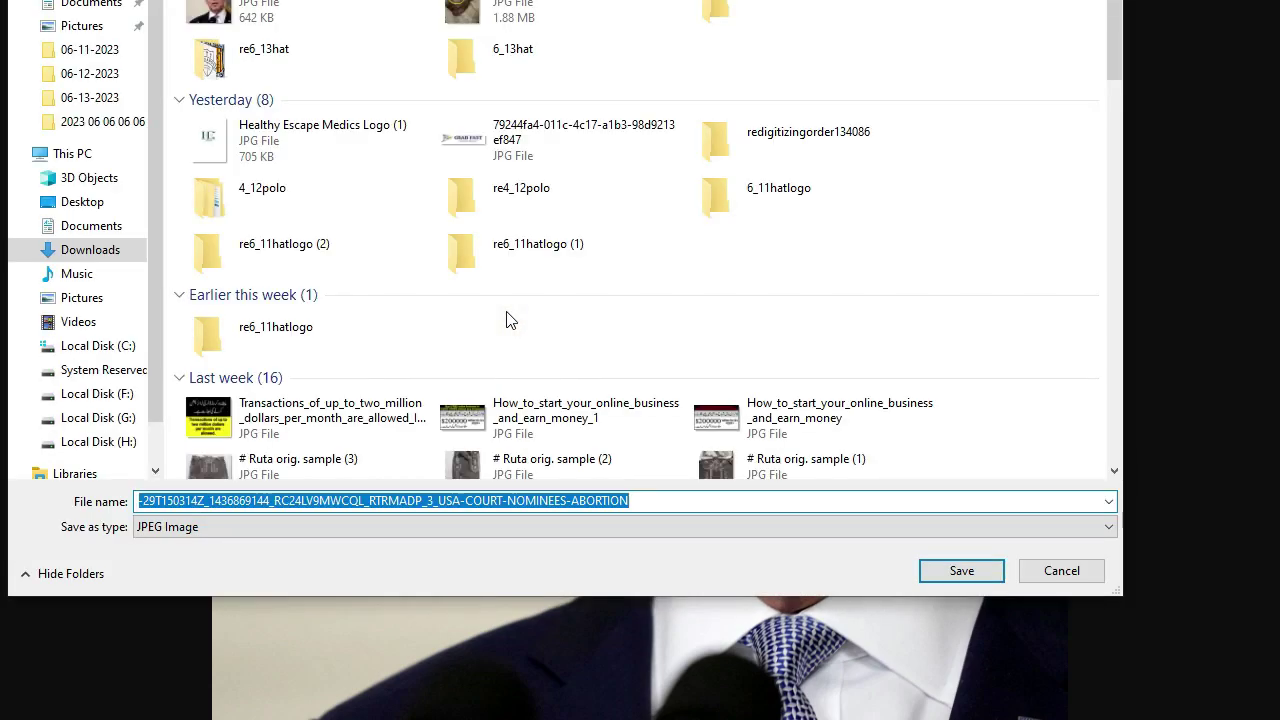
{"action": "type", "text": "124587"}
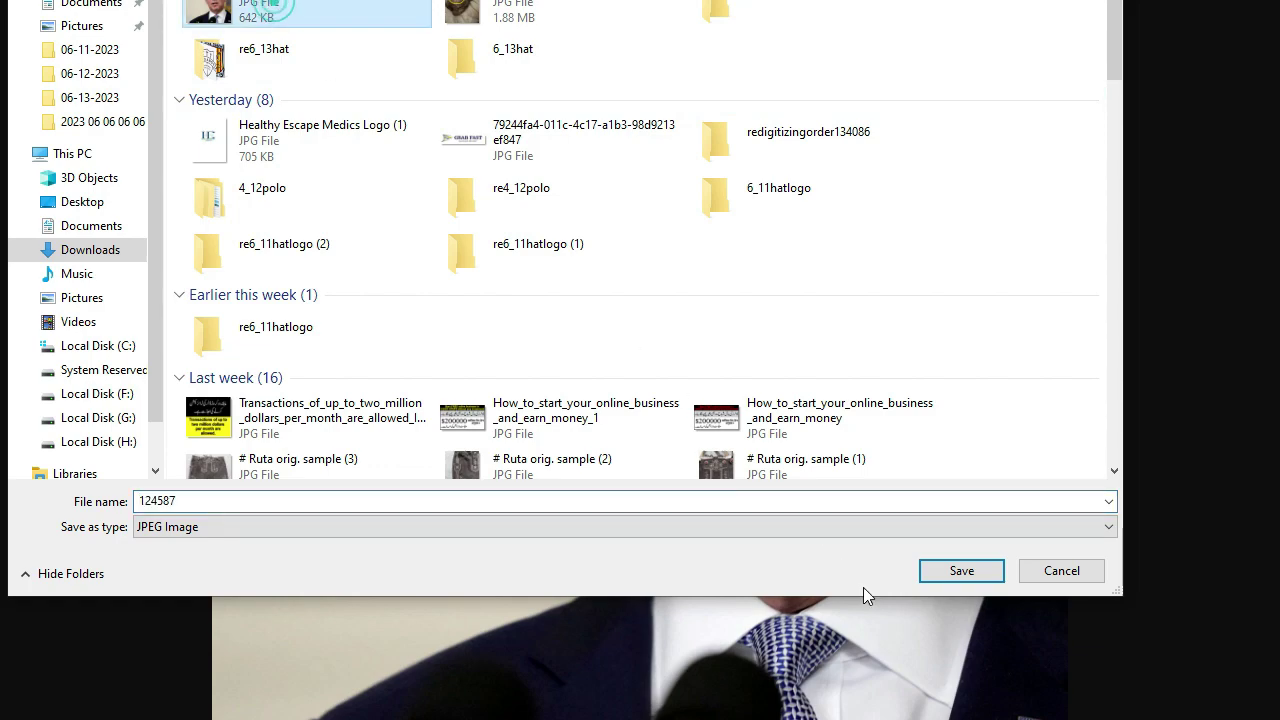
{"action": "left_click", "coordinate": [928, 573]}
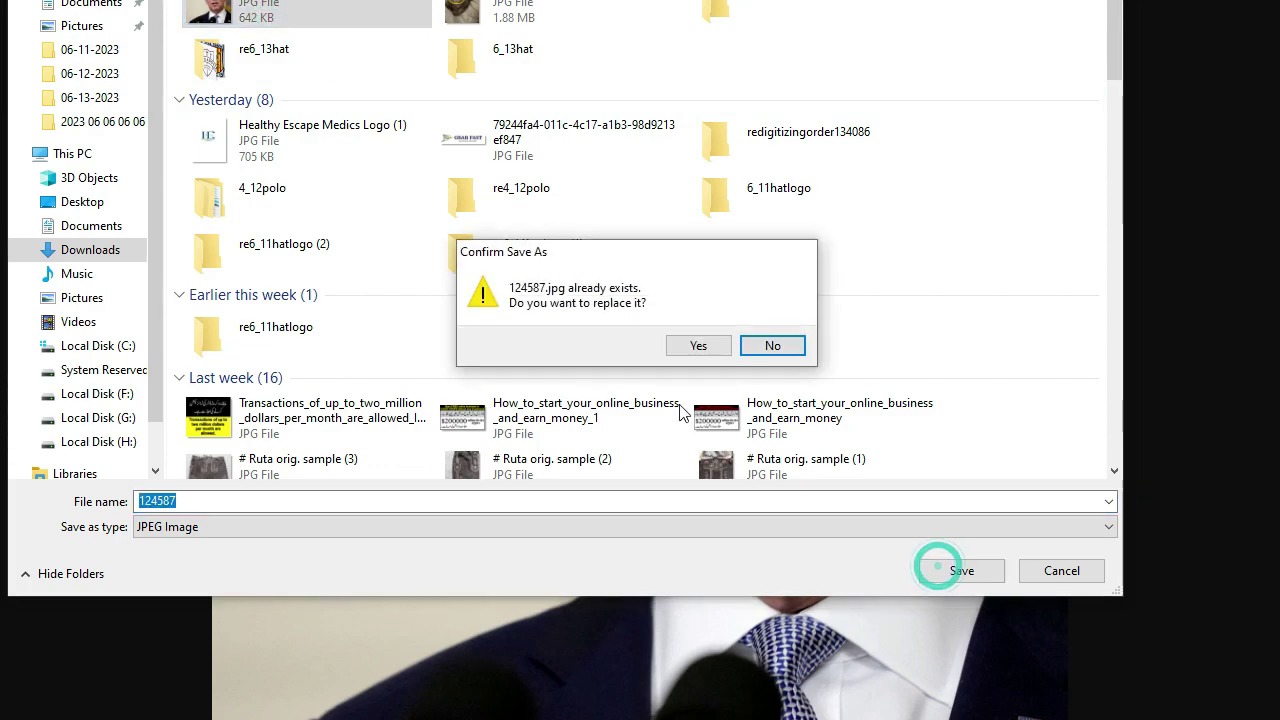
{"action": "left_click", "coordinate": [696, 346]}
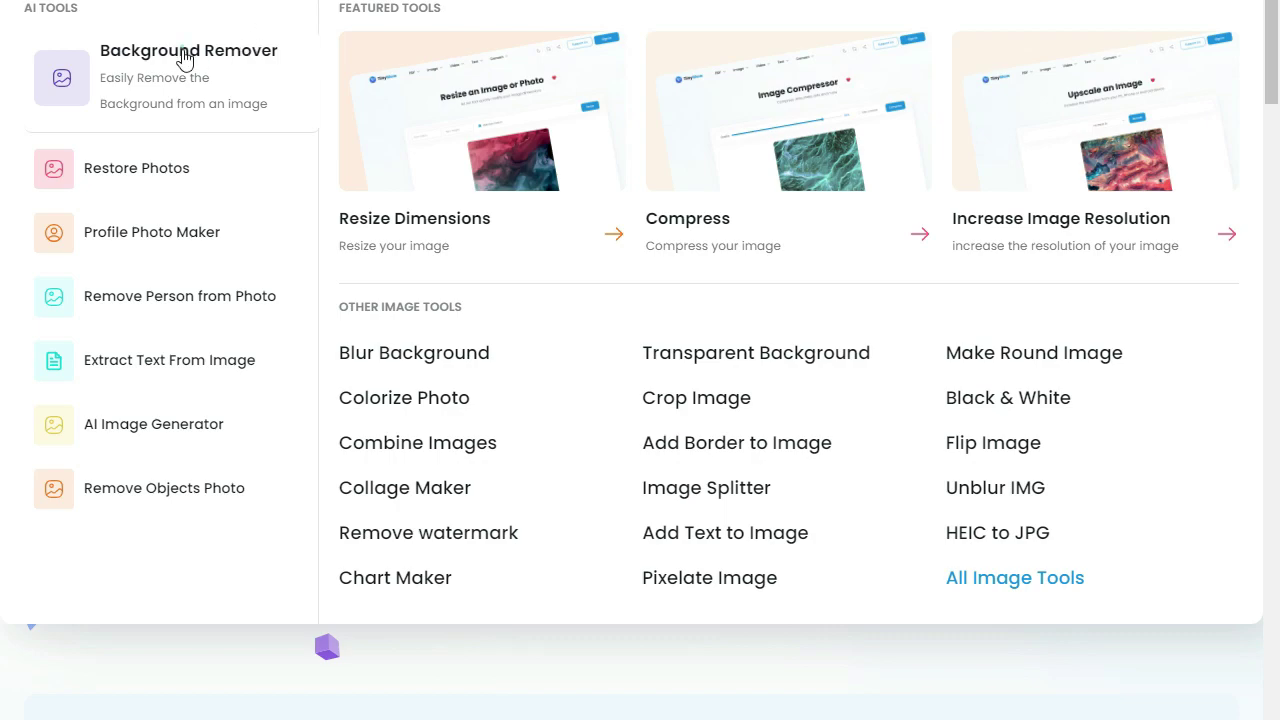
- Open TinyWow's Background Remover and upload the 124587 image from Downloads
{"action": "left_click", "coordinate": [183, 50]}
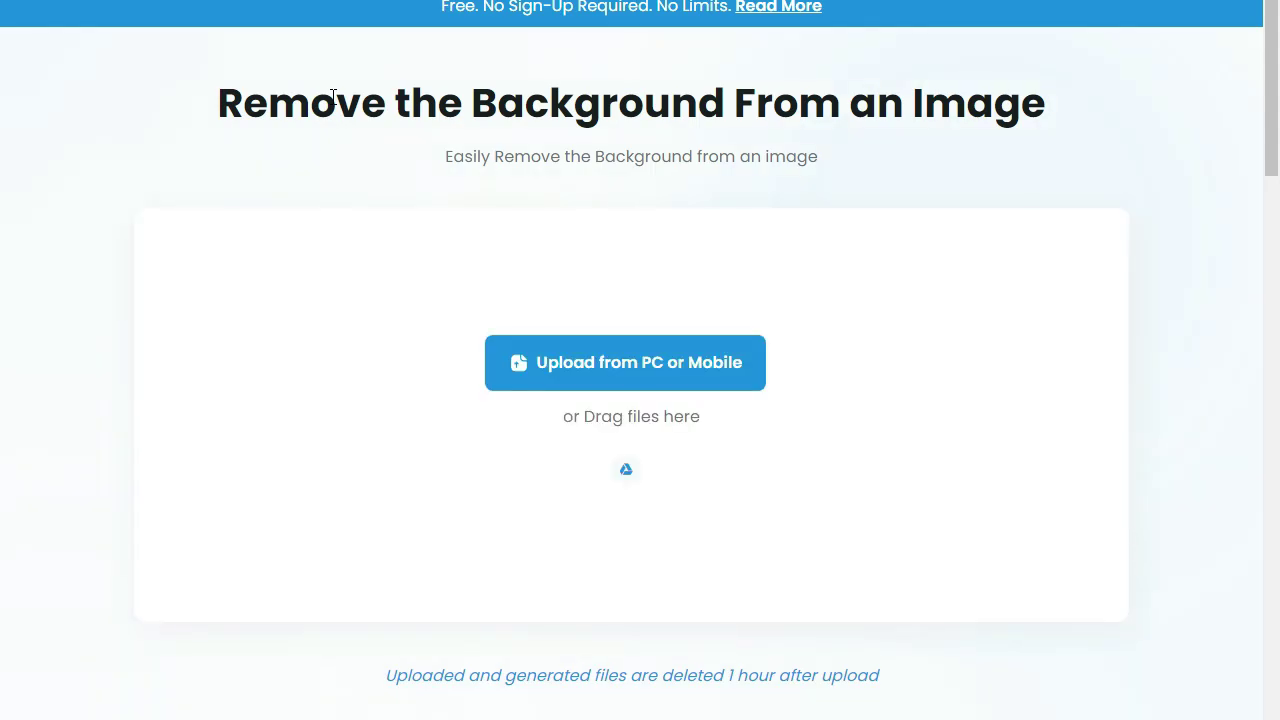
{"action": "left_click", "coordinate": [588, 360]}
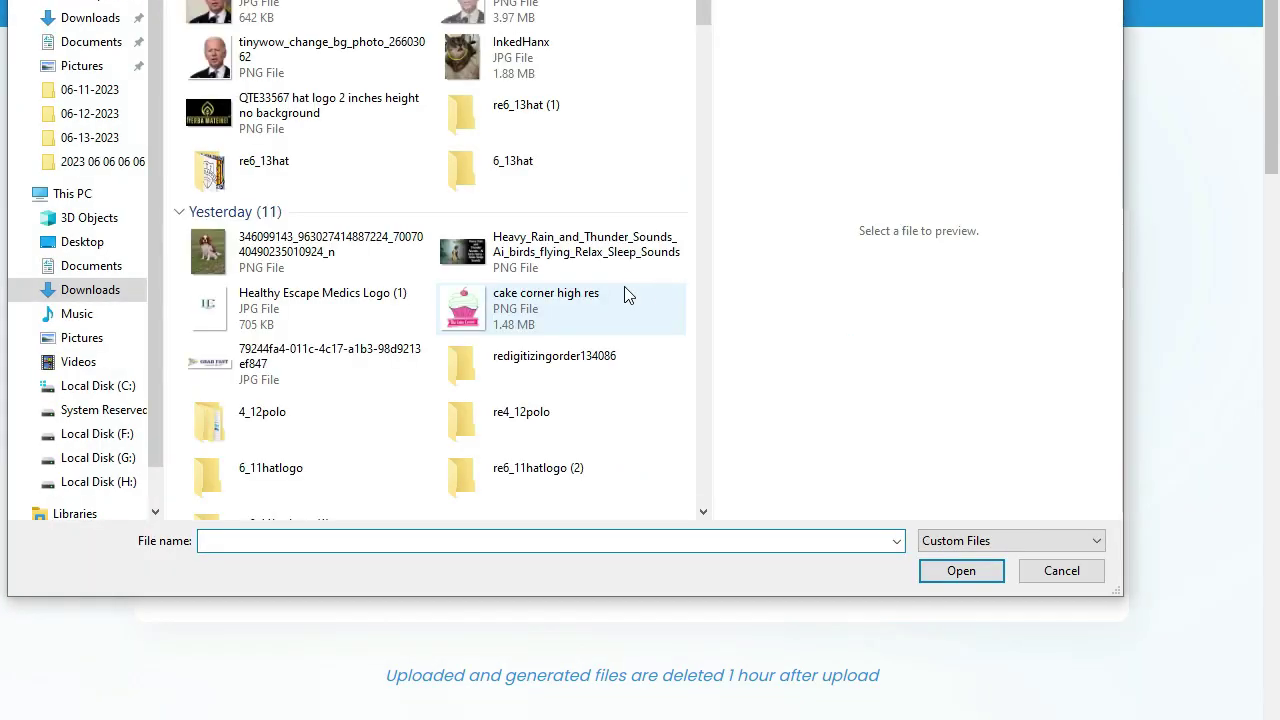
{"action": "left_click", "coordinate": [272, 10]}
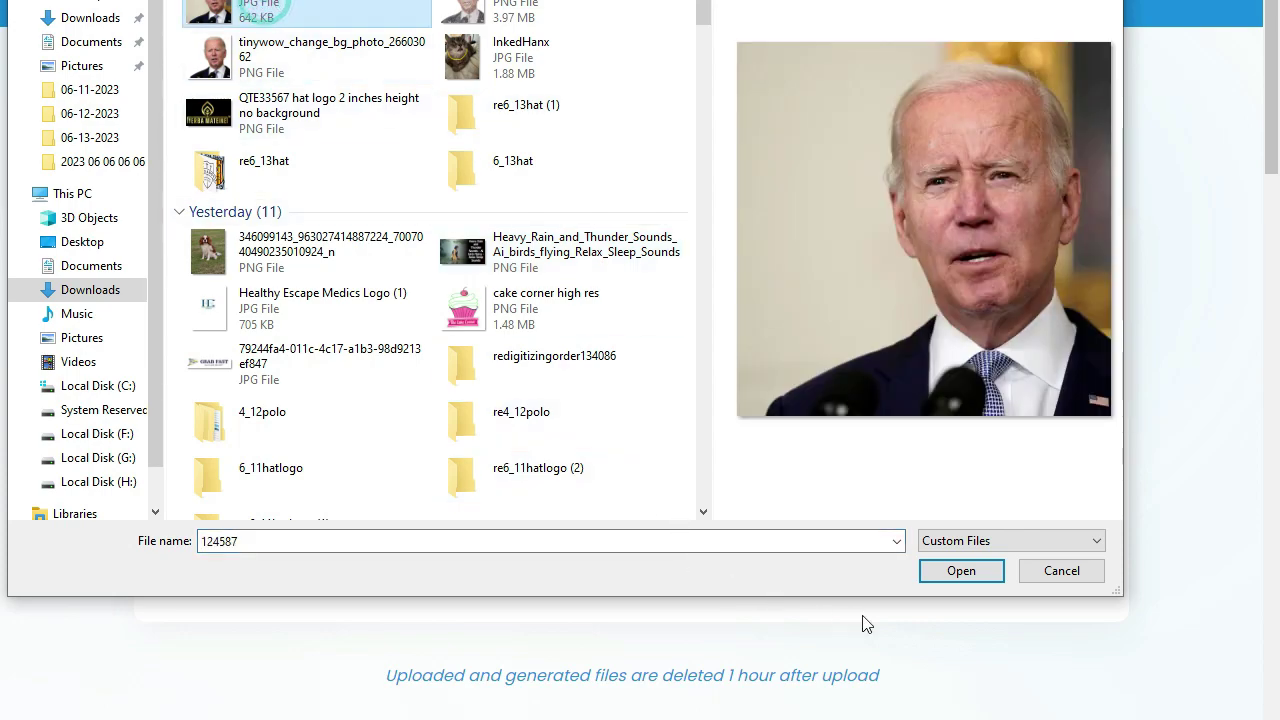
{"action": "left_click", "coordinate": [958, 572]}
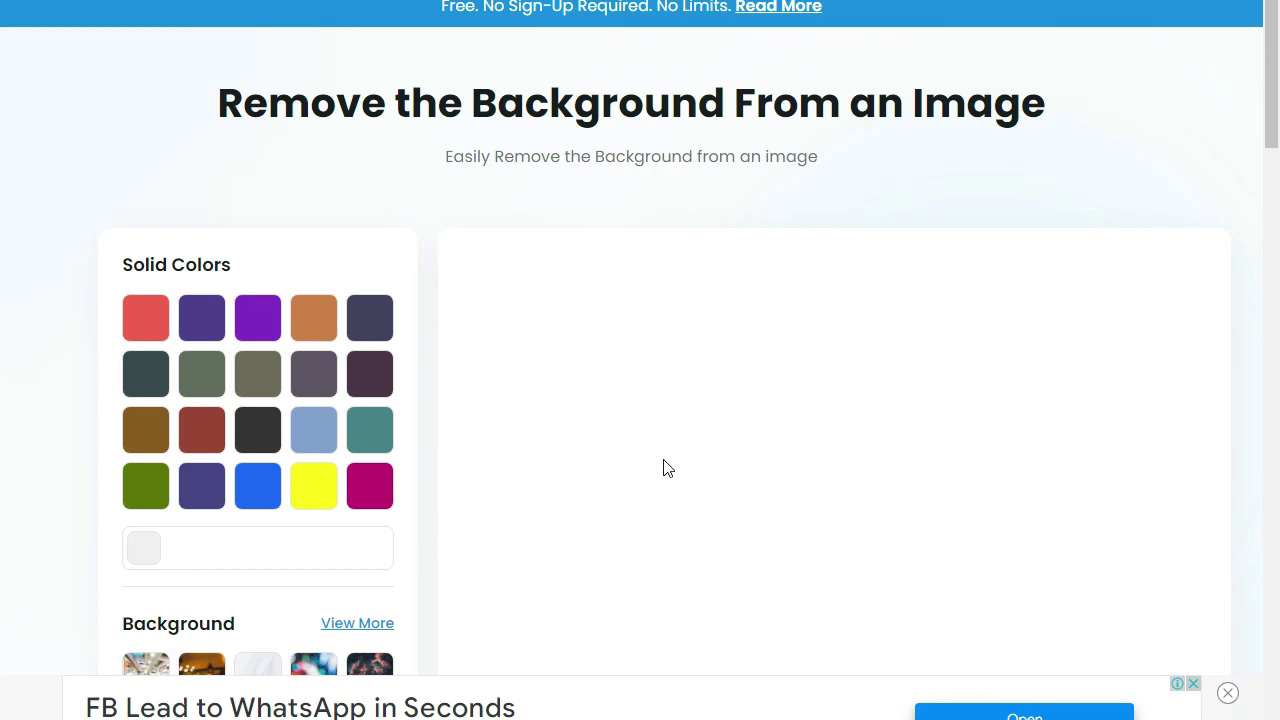
- Apply the solid blue #1C69FF as the portrait's background and deselect the image
{"action": "left_click", "coordinate": [265, 497]}
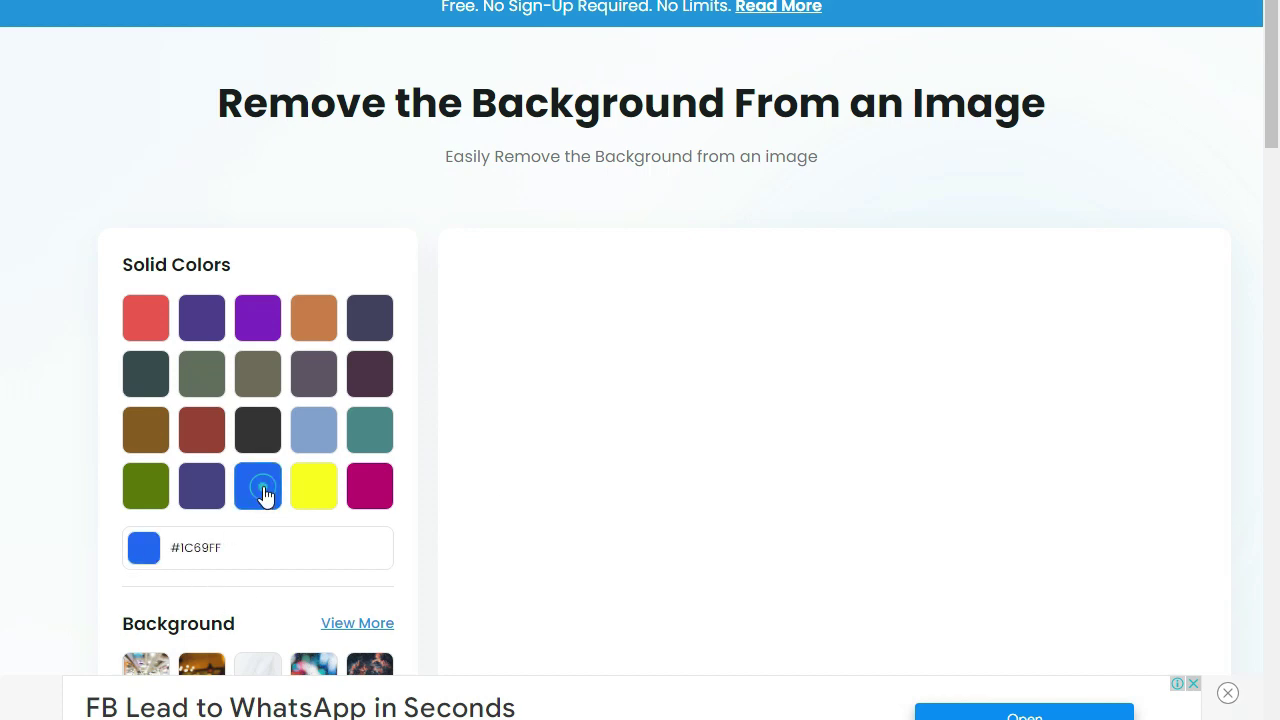
{"action": "scroll", "coordinate": [807, 444], "scroll_direction": "down", "scroll_amount": 4}
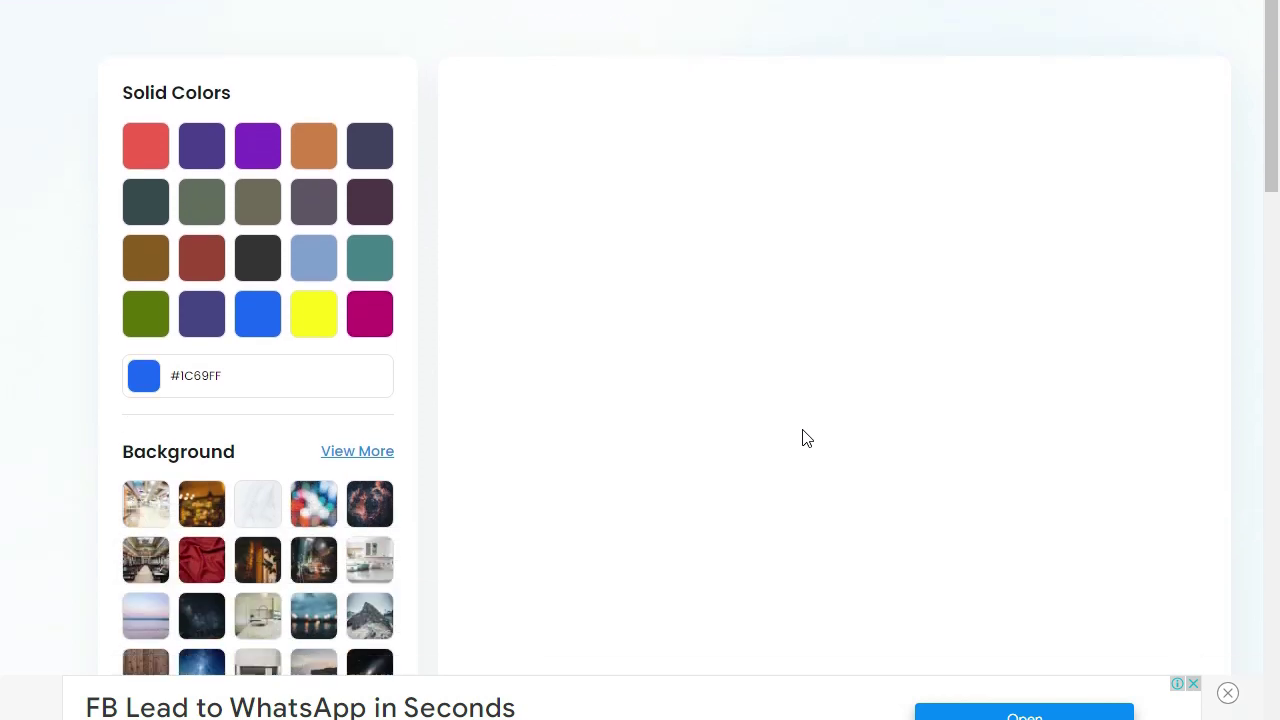
{"action": "scroll", "coordinate": [570, 440], "scroll_direction": "up", "scroll_amount": 1}
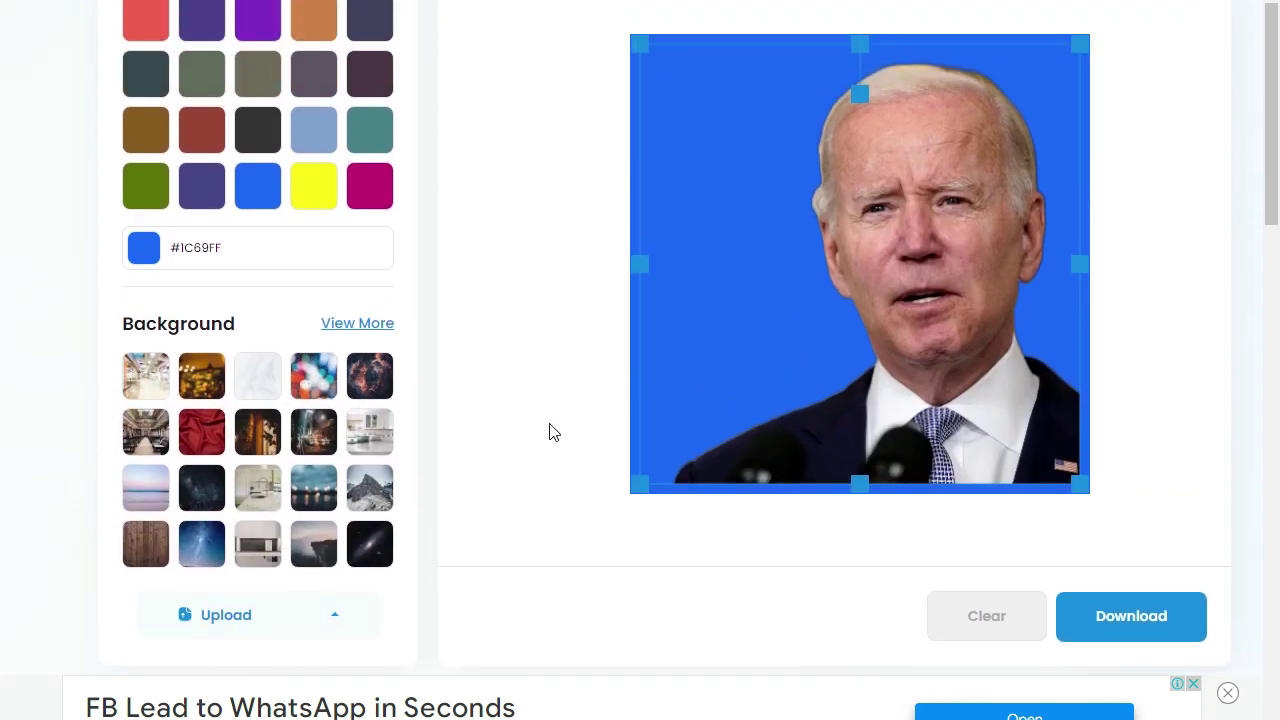
{"action": "left_click", "coordinate": [510, 360]}
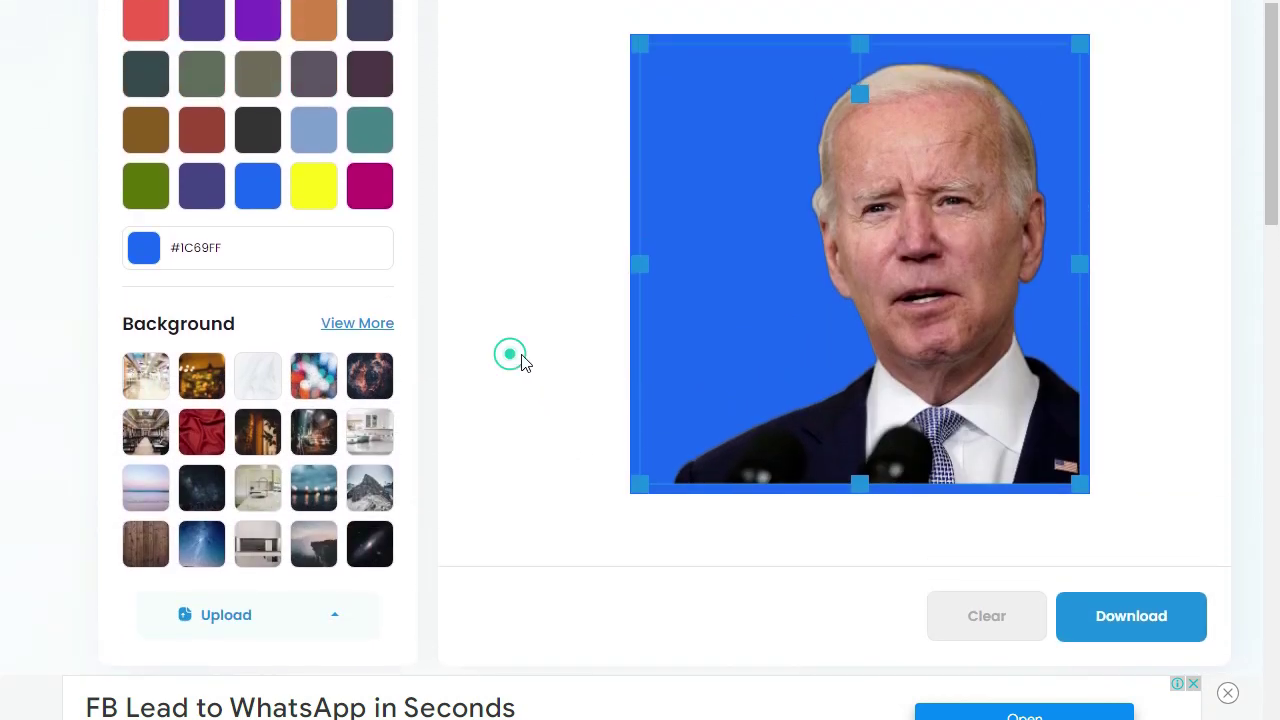
{"action": "left_click", "coordinate": [1150, 375]}
{"action": "left_click", "coordinate": [1158, 367]}
- Set the portrait's background to the custom colour black #000000 and deselect the image
{"action": "scroll", "coordinate": [300, 228], "scroll_direction": "up", "scroll_amount": 3}
{"action": "left_click", "coordinate": [147, 547]}
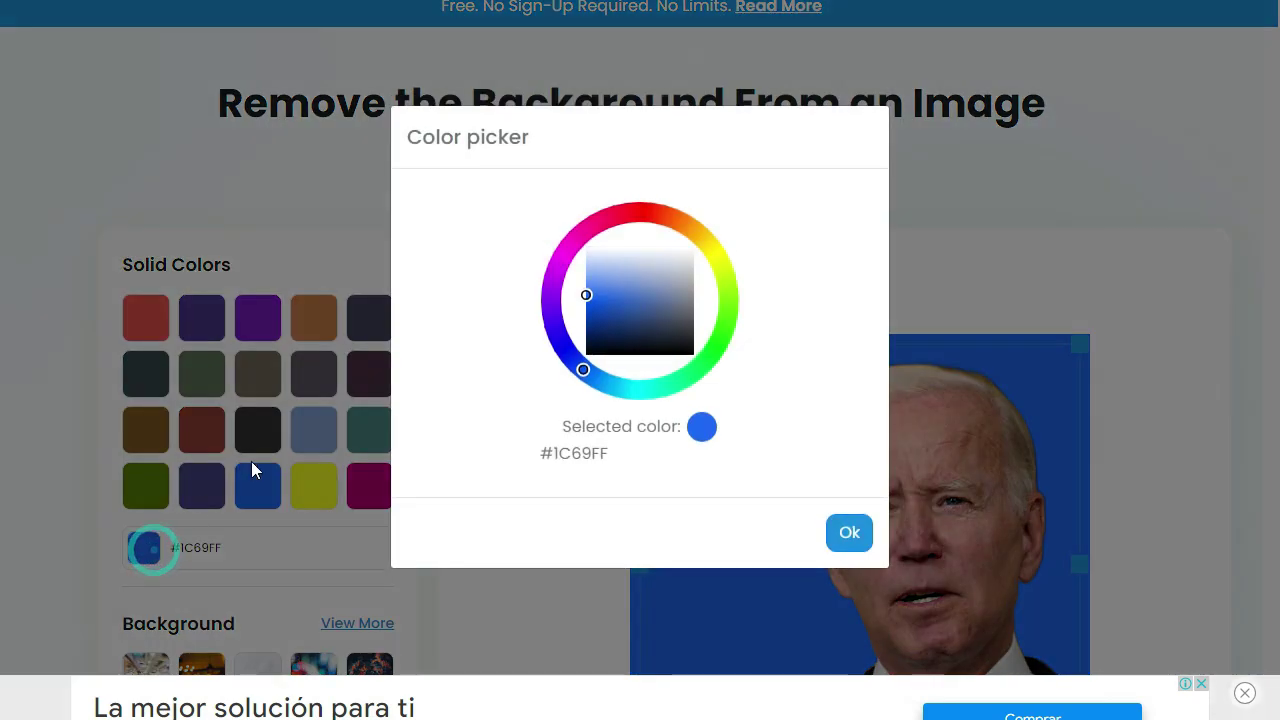
{"action": "mouse_move", "coordinate": [586, 291]}
{"action": "left_mouse_down"}
{"action": "mouse_move", "coordinate": [700, 200]}
{"action": "mouse_move", "coordinate": [671, 193]}
{"action": "mouse_move", "coordinate": [719, 406]}
{"action": "left_mouse_up"}
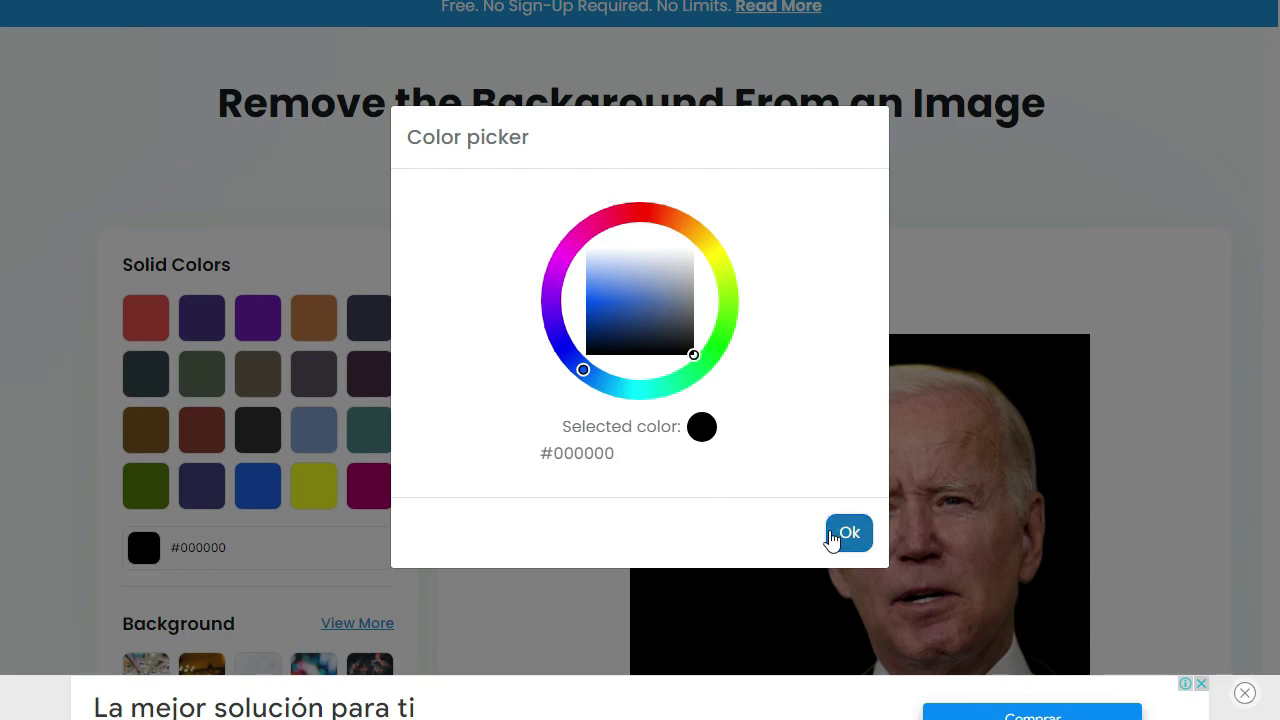
{"action": "left_click", "coordinate": [832, 534]}
{"action": "left_click", "coordinate": [541, 445]}
{"action": "scroll", "coordinate": [519, 410], "scroll_direction": "down", "scroll_amount": 2}
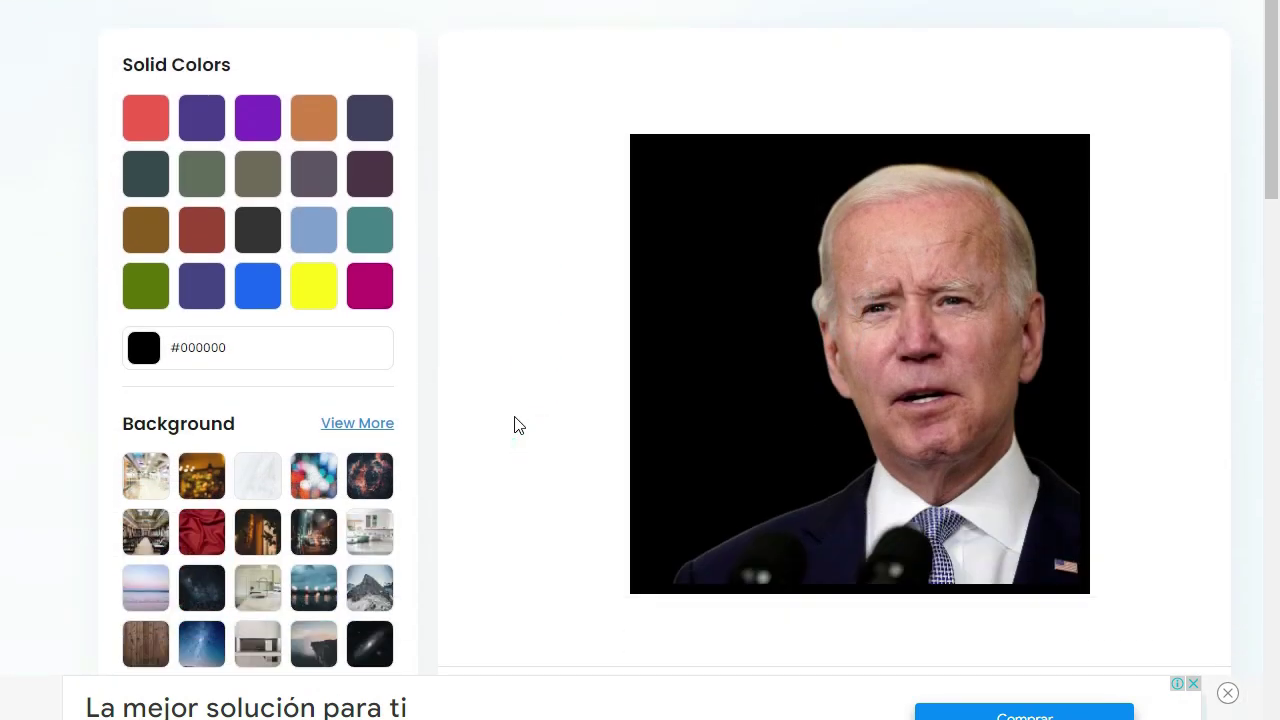
- Set the portrait's background to the custom red #ff1b1b with the color picker
{"action": "left_click", "coordinate": [143, 348]}
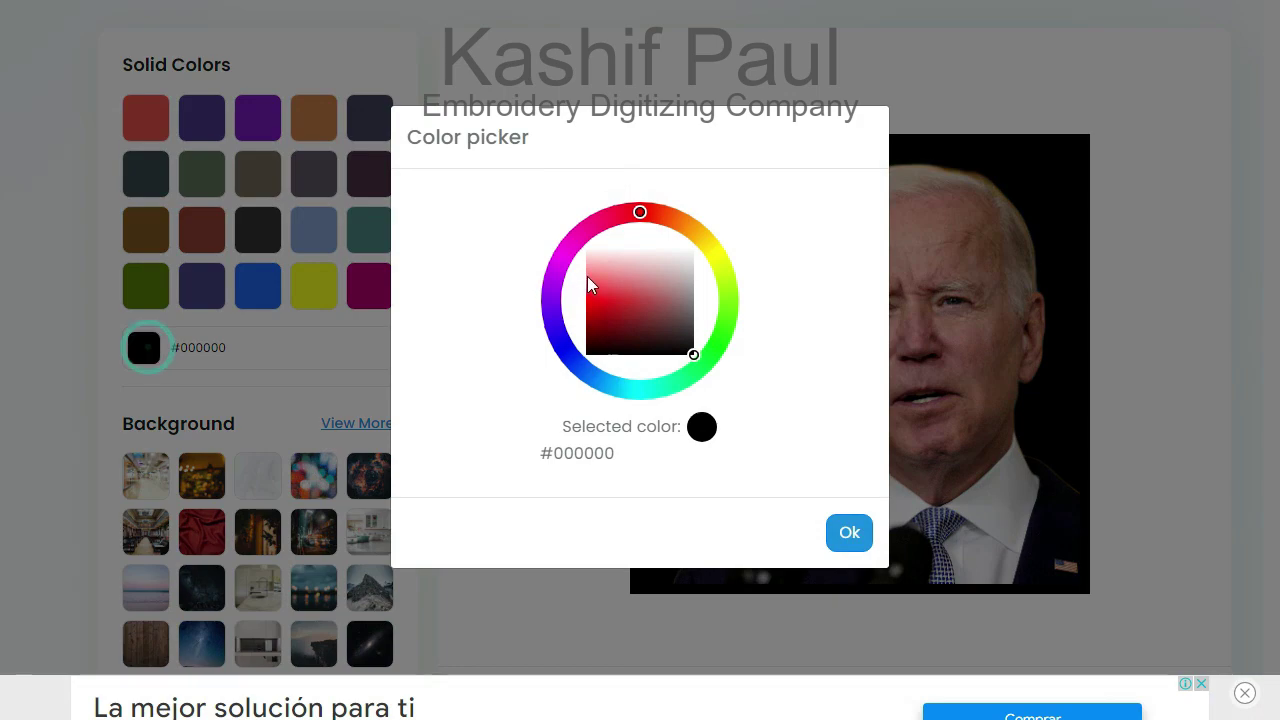
{"action": "left_click_drag", "start_coordinate": [601, 350], "coordinate": [556, 304]}
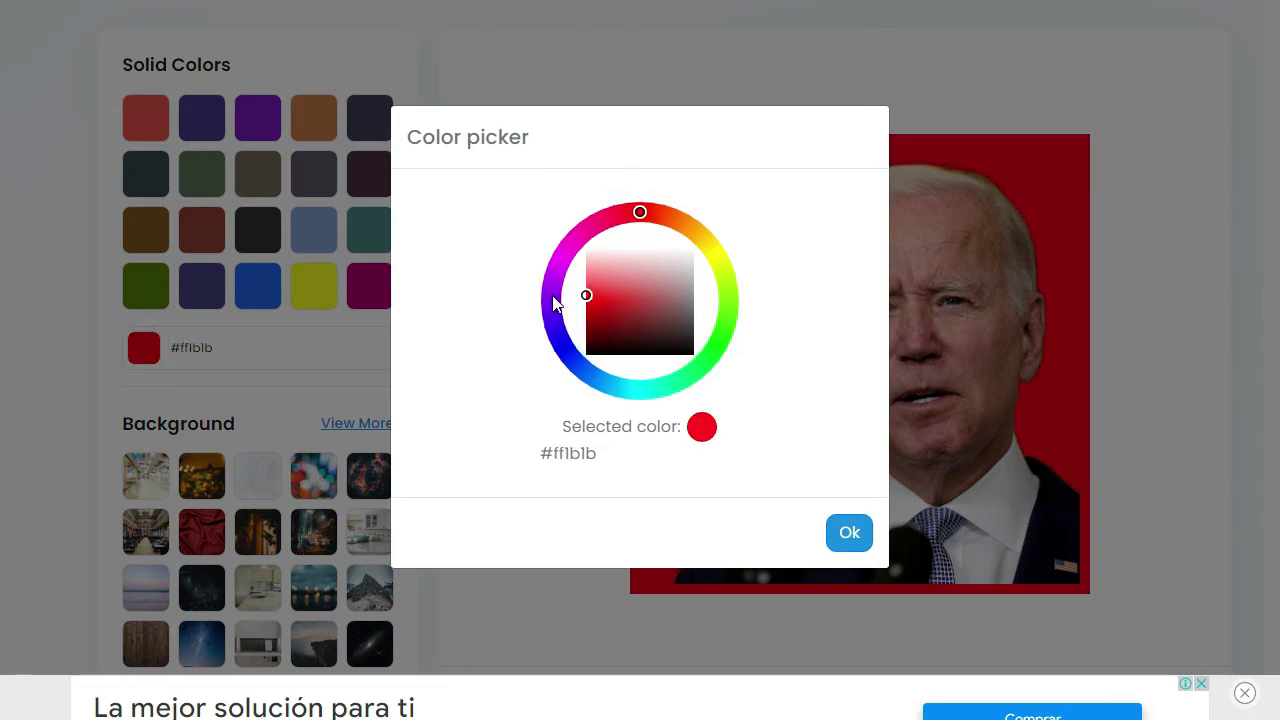
{"action": "left_click", "coordinate": [862, 540]}
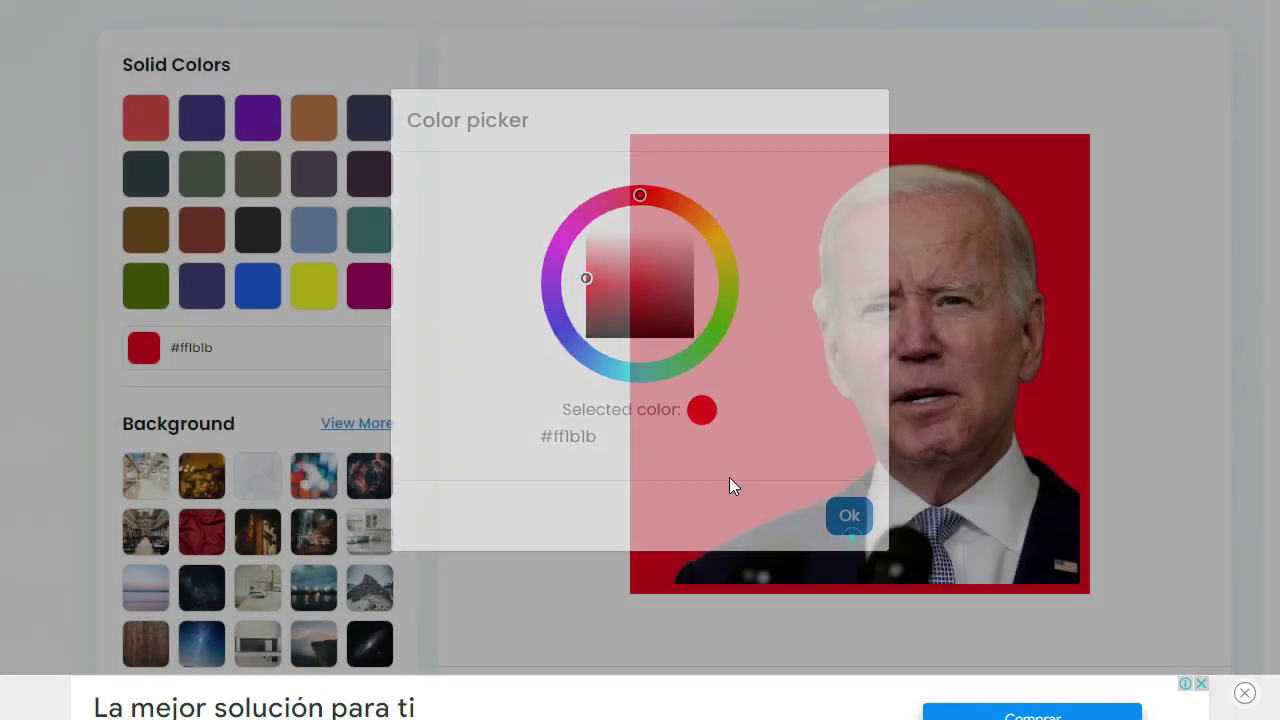
{"action": "left_click", "coordinate": [505, 362]}
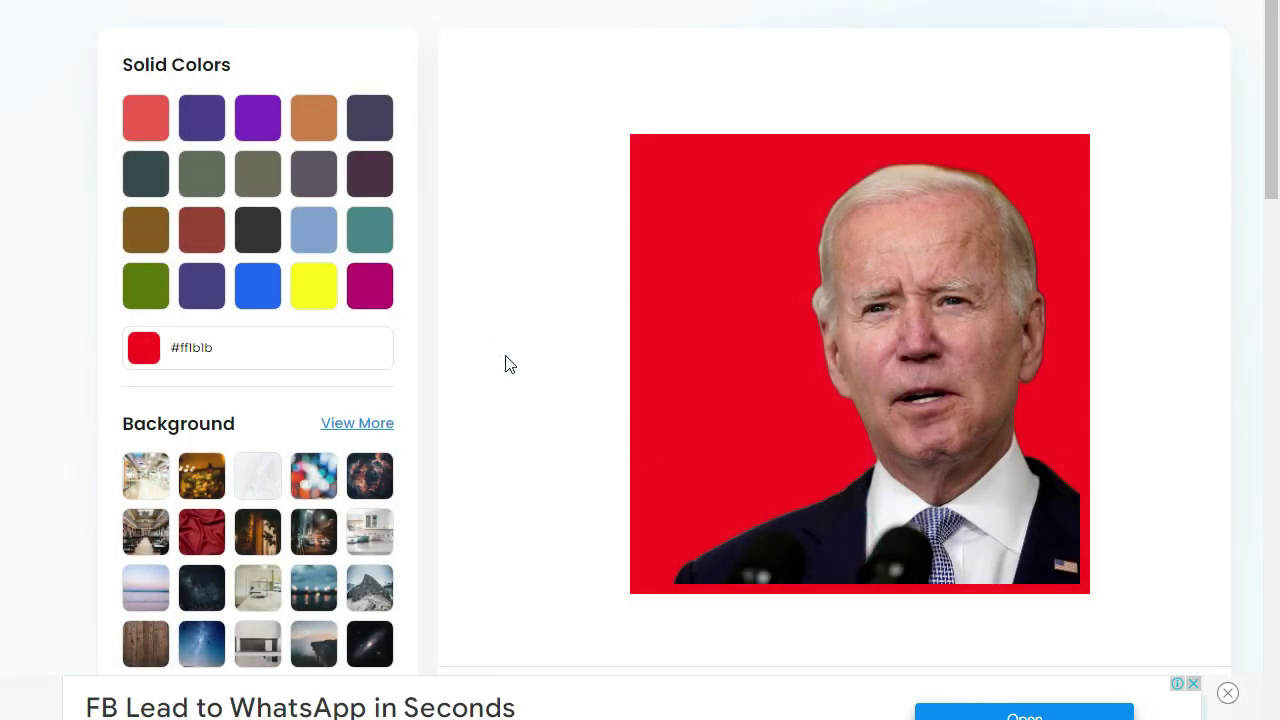
- Download the edited portrait with its red background
{"action": "scroll", "coordinate": [505, 360], "scroll_direction": "down", "scroll_amount": 3}
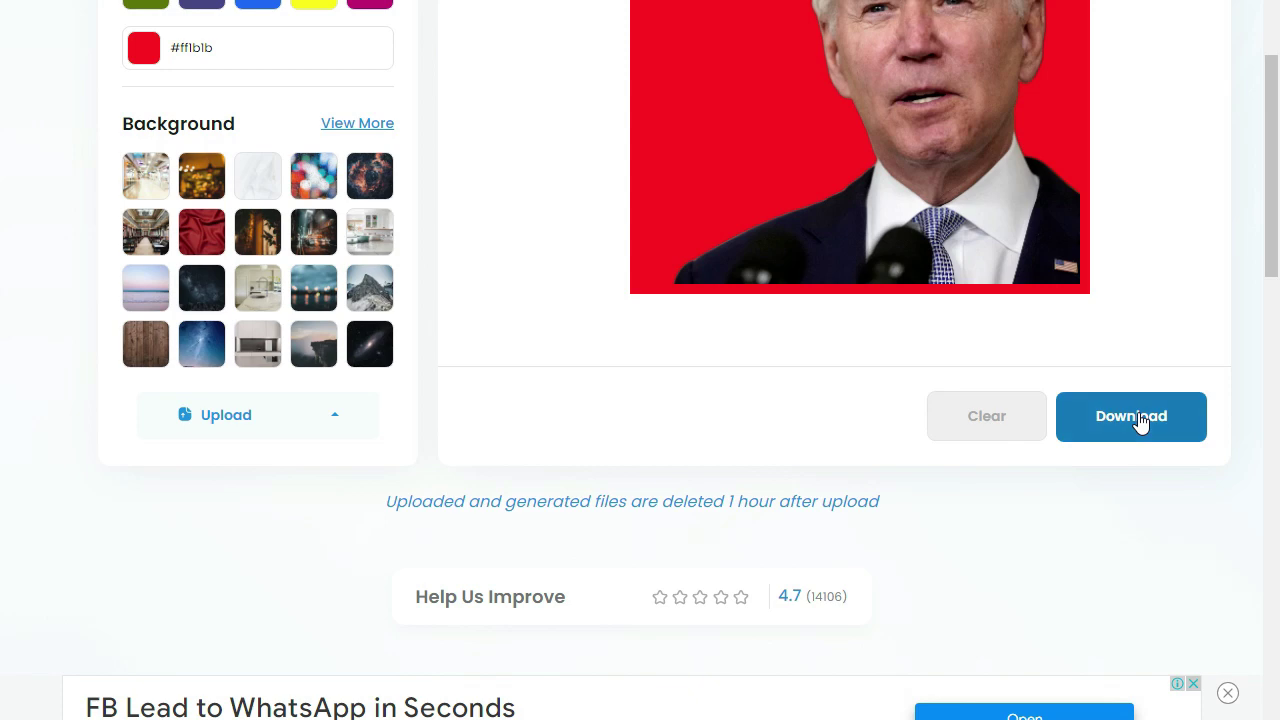
{"action": "left_click", "coordinate": [1117, 420]}
{"action": "scroll", "coordinate": [911, 329], "scroll_direction": "down", "scroll_amount": 3}
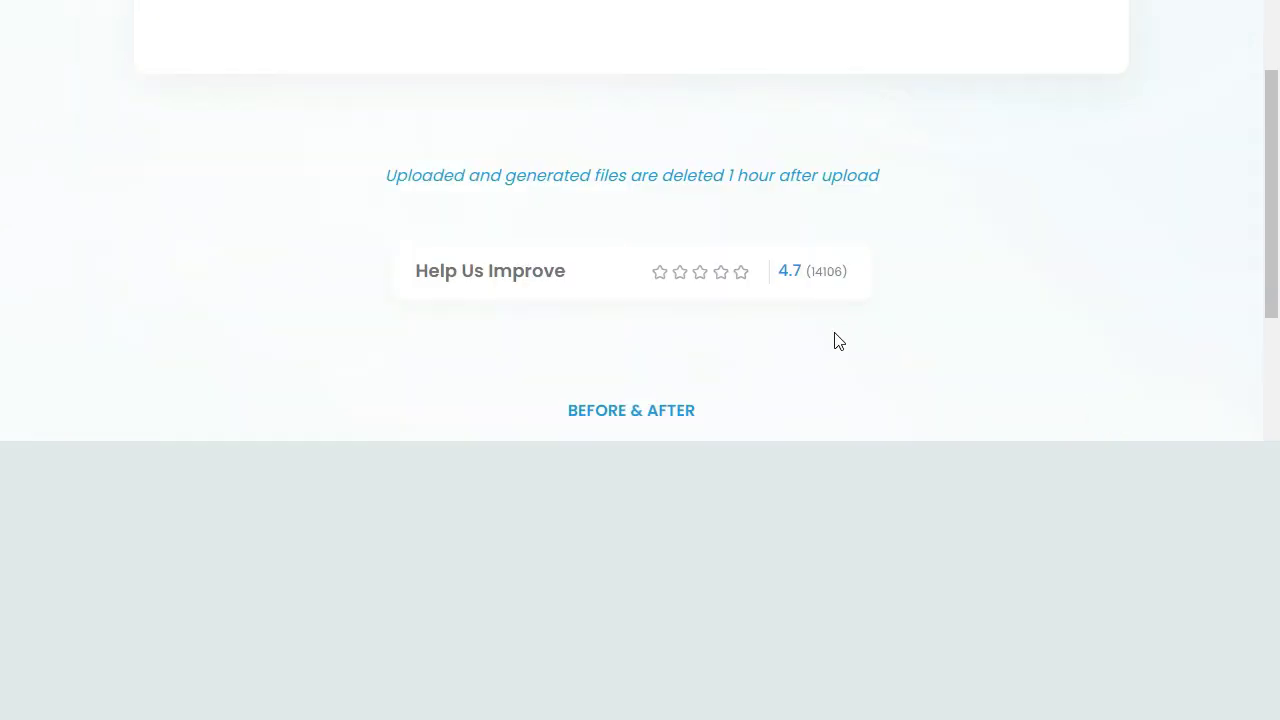
- Rename the downloaded red-background portrait file as 24242424
{"action": "scroll", "coordinate": [863, 343], "scroll_direction": "up", "scroll_amount": 5}
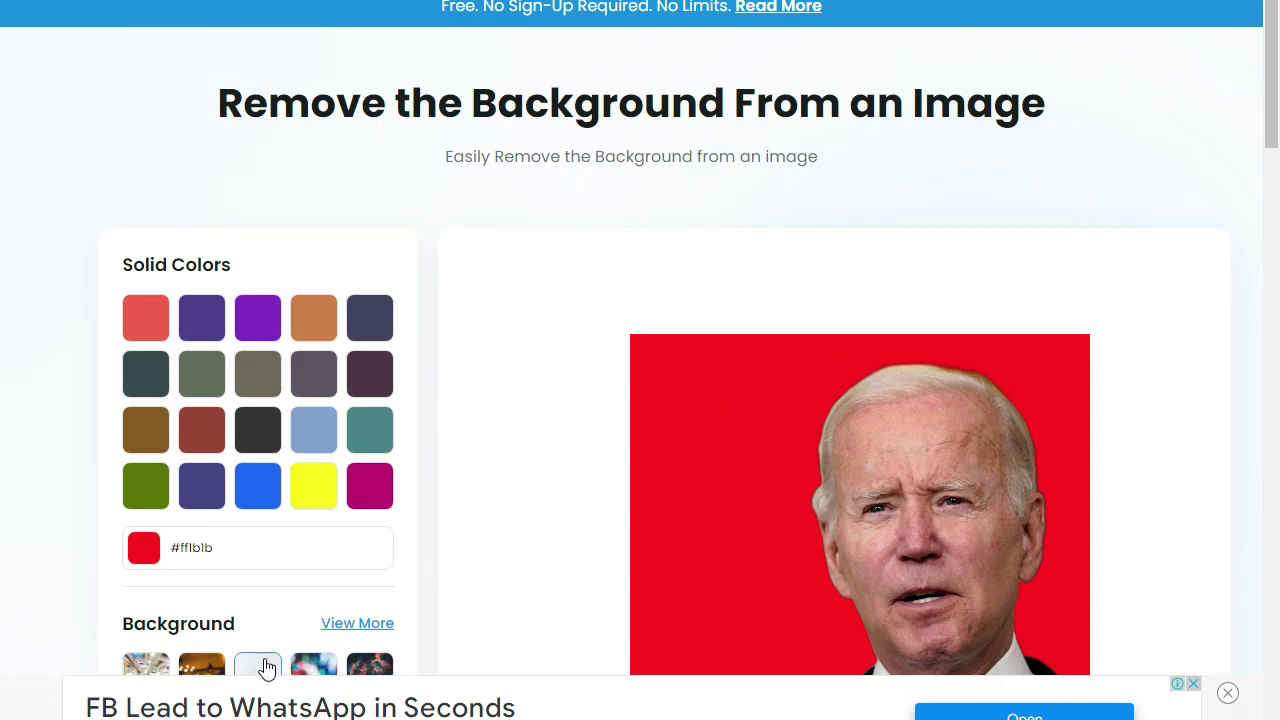
{"action": "scroll", "coordinate": [494, 477], "scroll_direction": "down", "scroll_amount": 2}
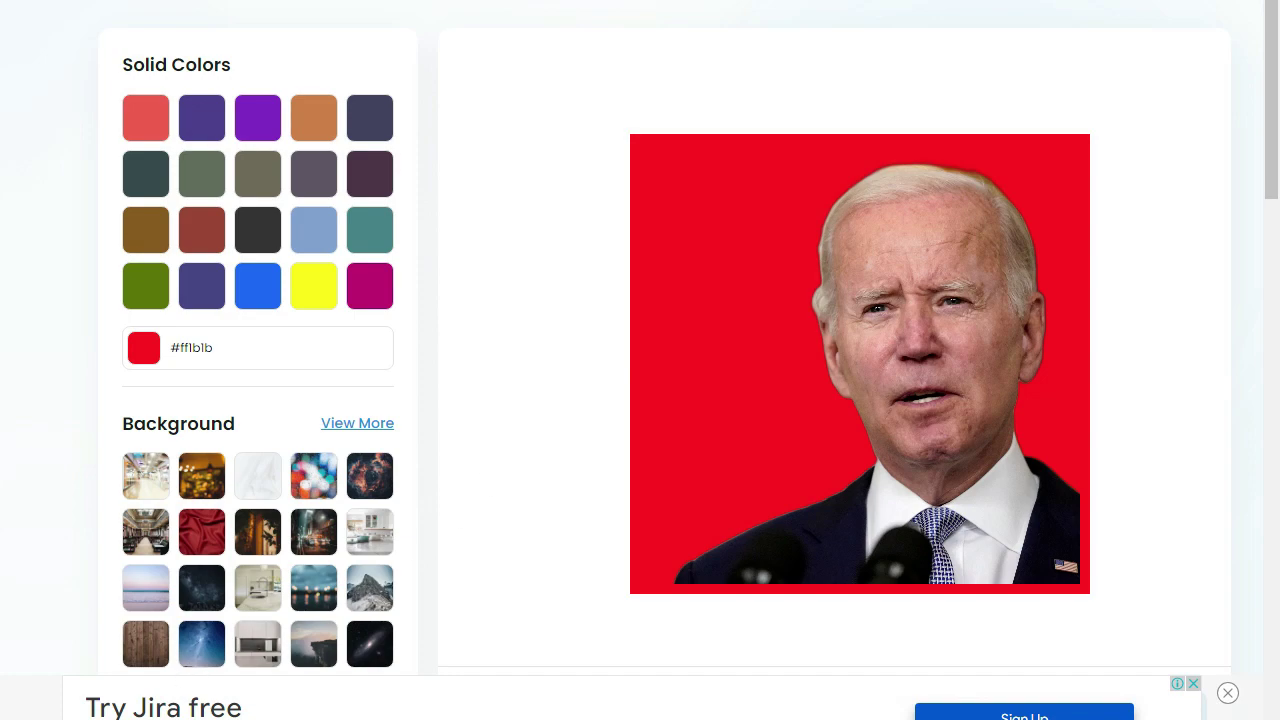
{"action": "right_click", "coordinate": [300, 712]}
{"action": "left_click", "coordinate": [230, 712]}
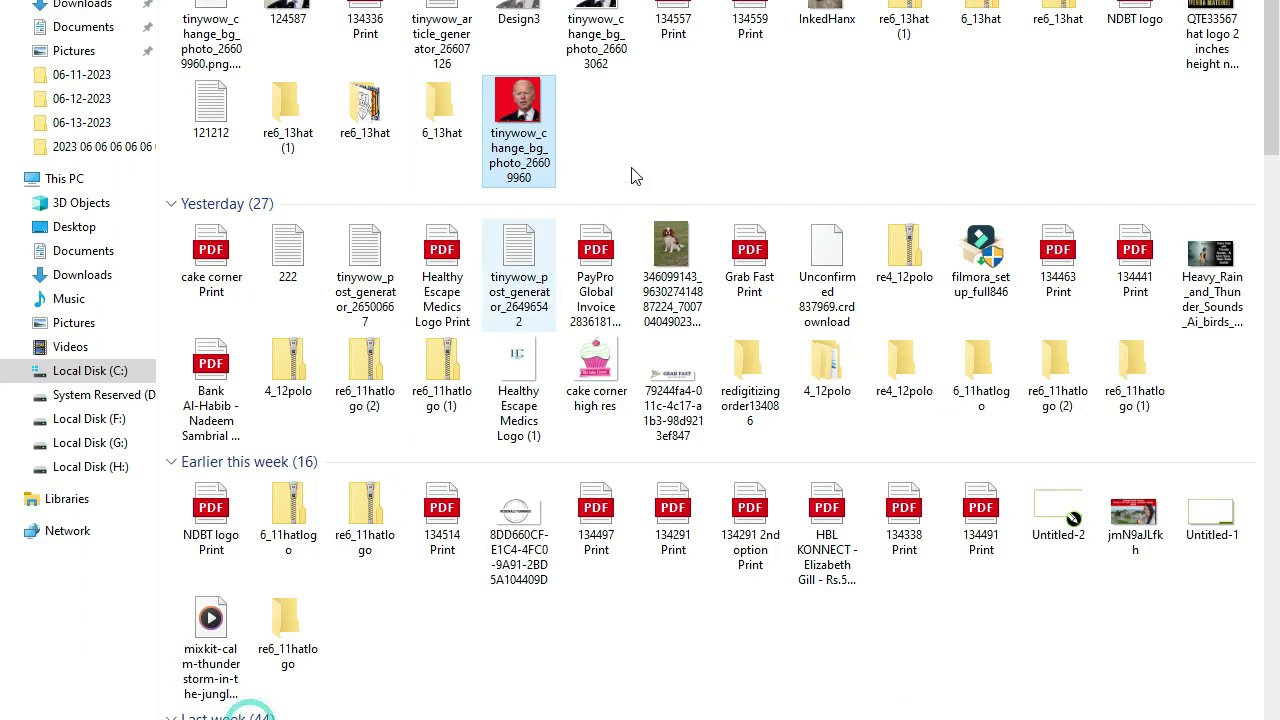
{"action": "key", "text": "F2"}
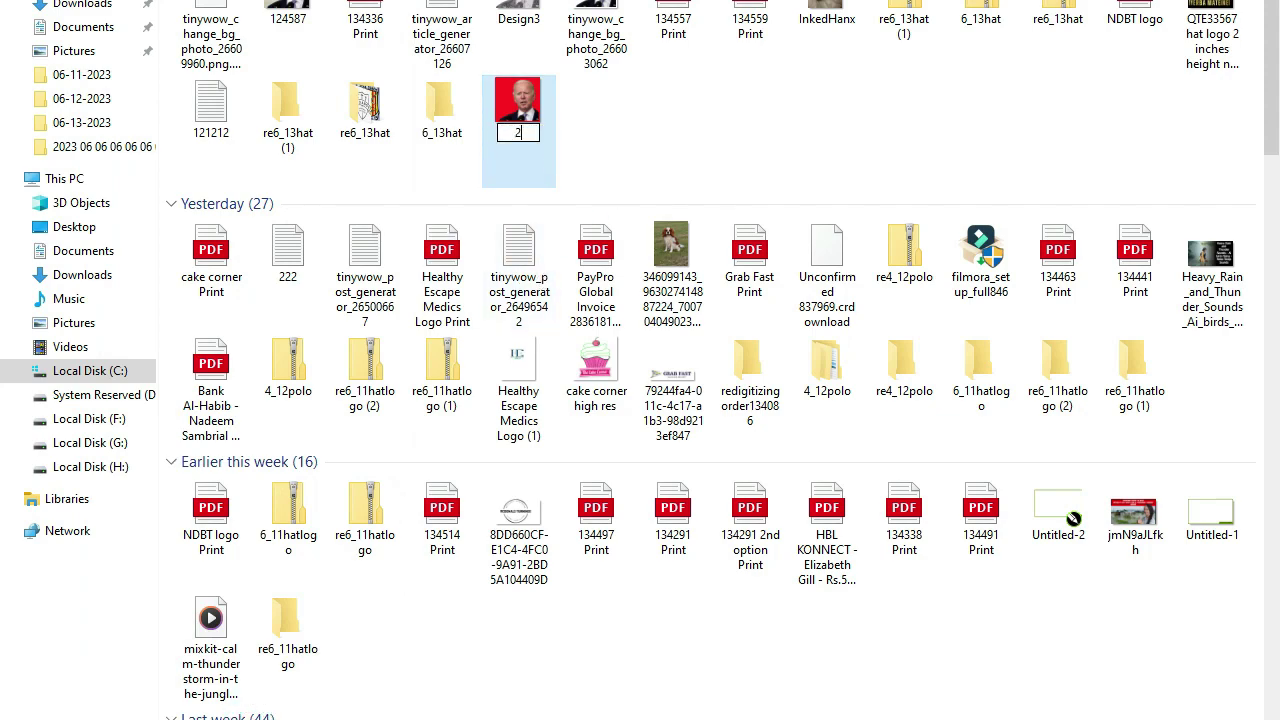
{"action": "type", "text": "24242424"}
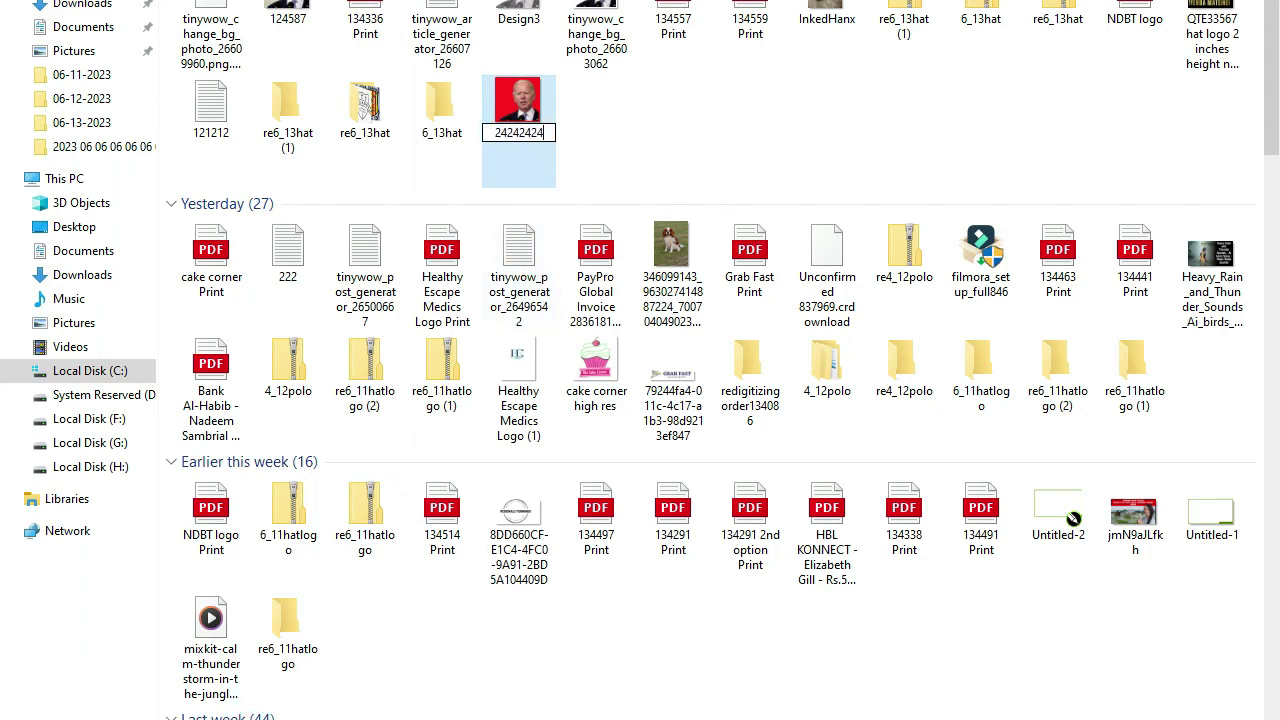
{"action": "key", "text": "Return"}
- Switch to Wilcom EmbroideryStudio, import the graphic 24242424 into Design4 and deselect it
{"action": "left_click", "coordinate": [657, 99]}
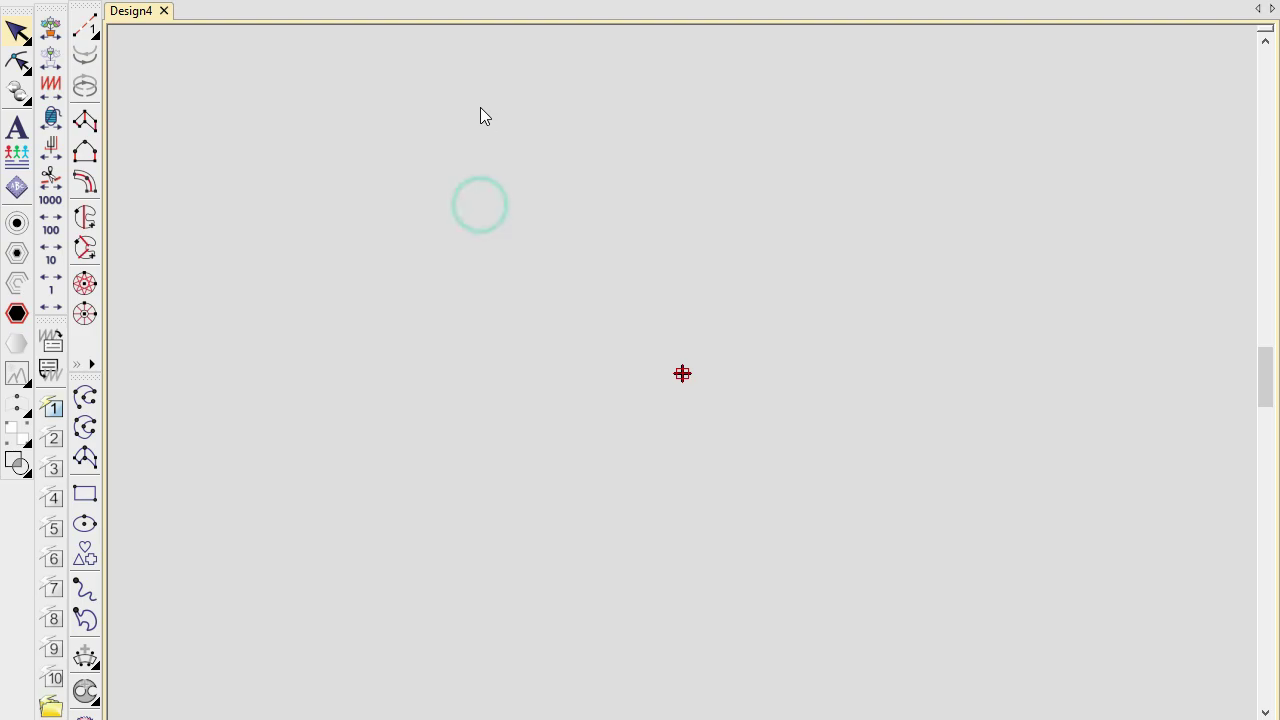
{"action": "key", "text": "alt+f"}
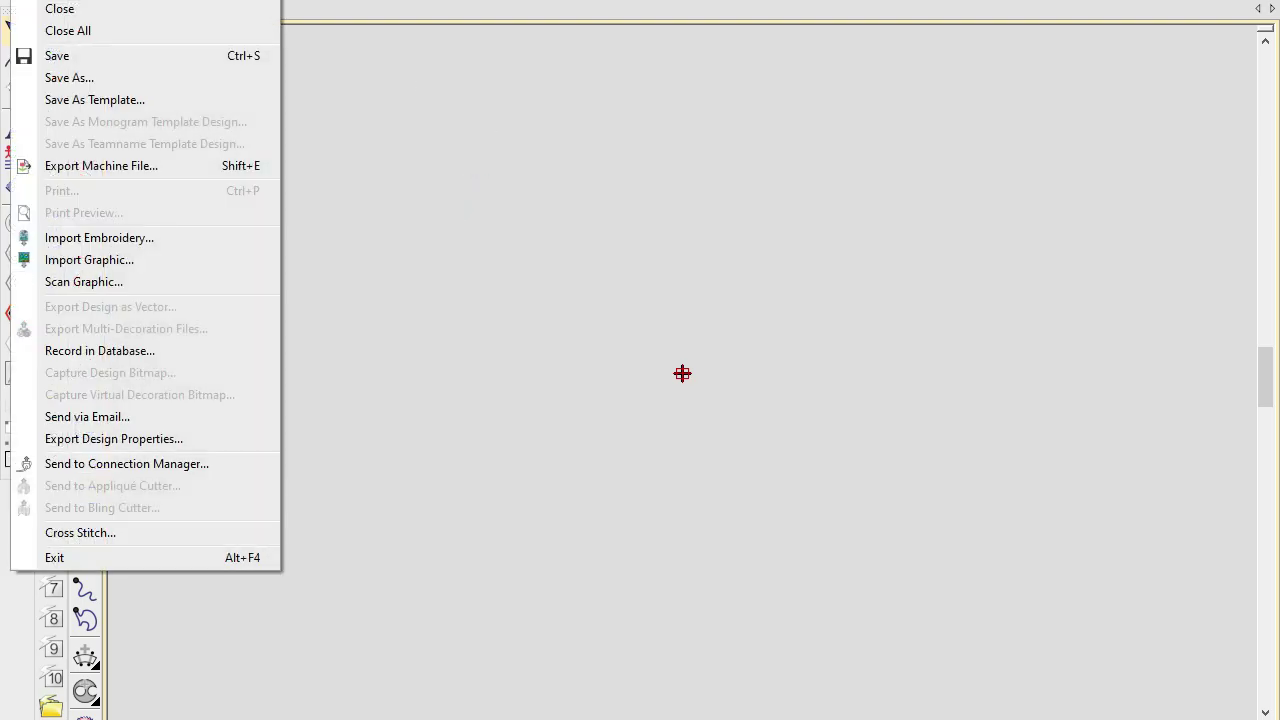
{"action": "left_click", "coordinate": [105, 260]}
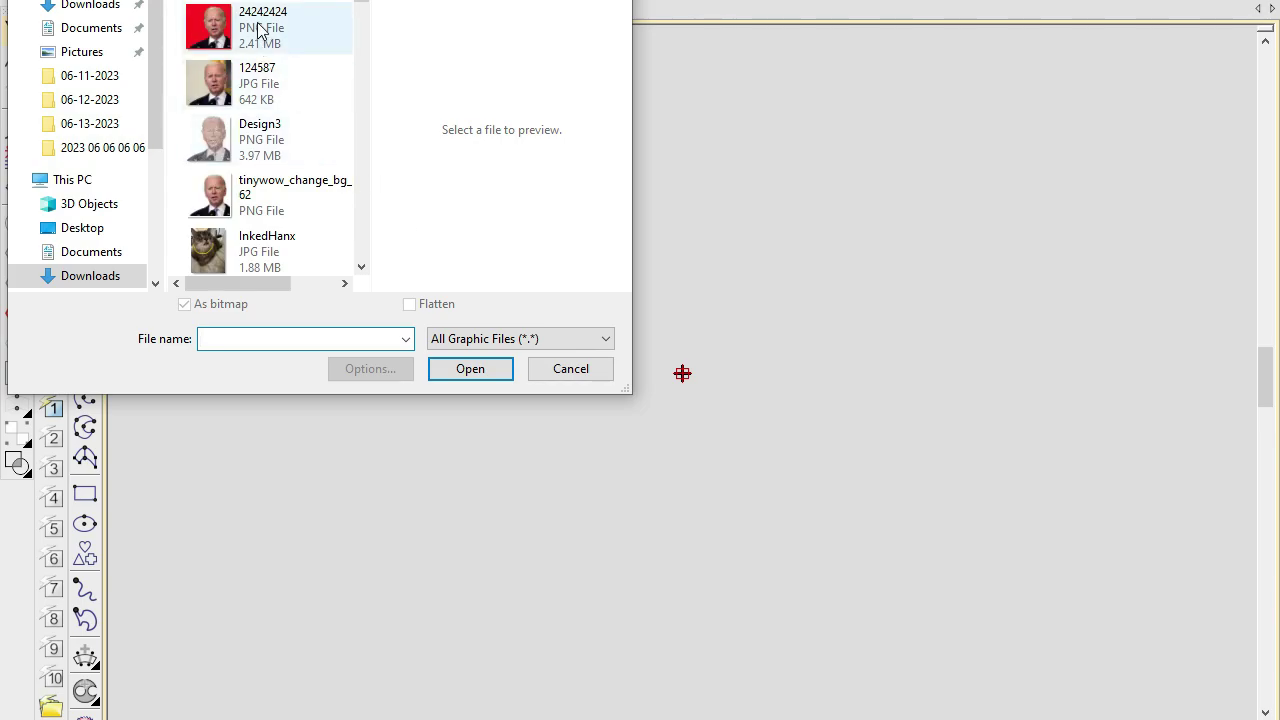
{"action": "left_click", "coordinate": [258, 30]}
{"action": "left_click", "coordinate": [470, 369]}
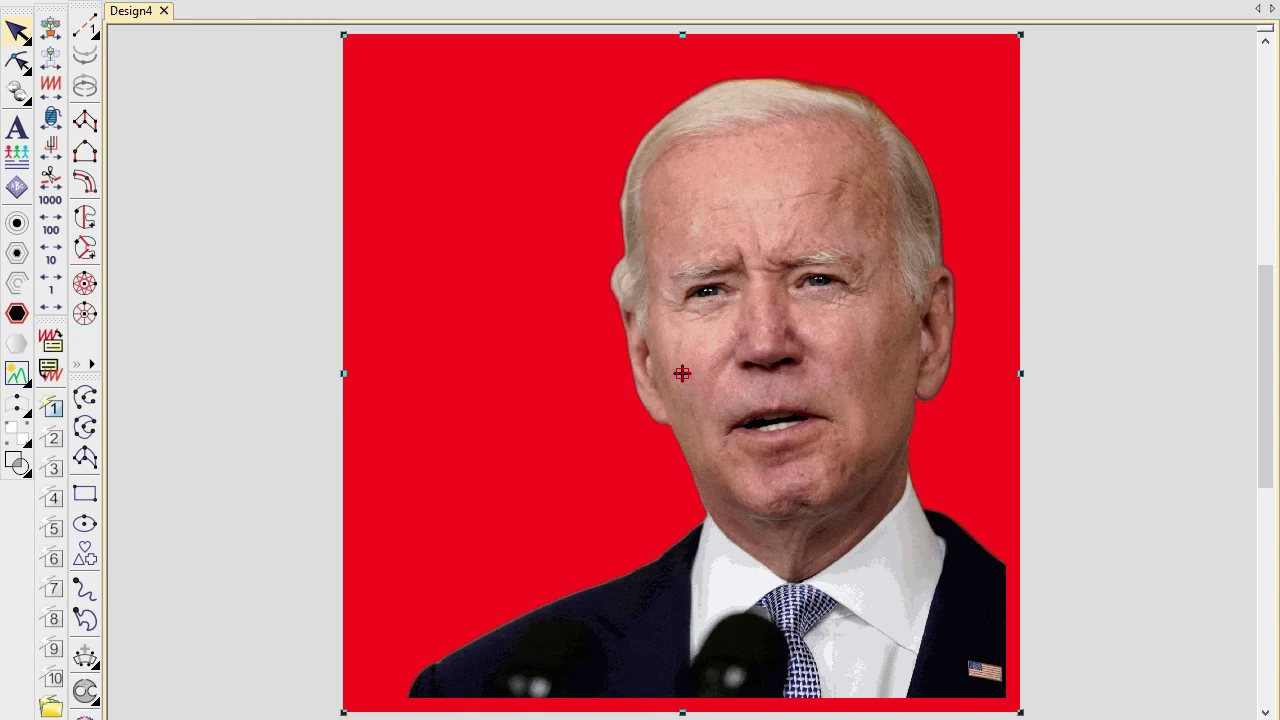
{"action": "scroll", "coordinate": [682, 373], "scroll_direction": "down", "scroll_amount": 3}
{"action": "left_click", "coordinate": [427, 389]}
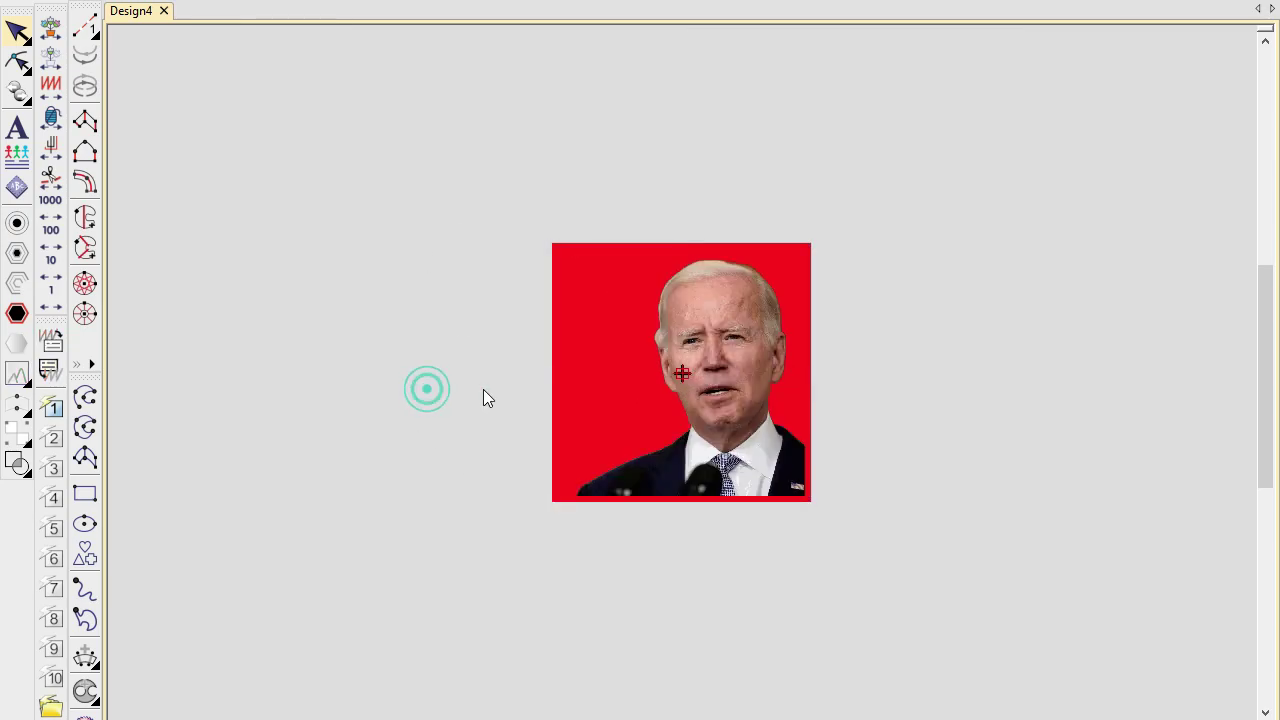
- Start Color PhotoStitch on the imported portrait, trying 12 colors, and set the resolution to High
{"action": "left_click_drag", "start_coordinate": [530, 232], "coordinate": [837, 523]}
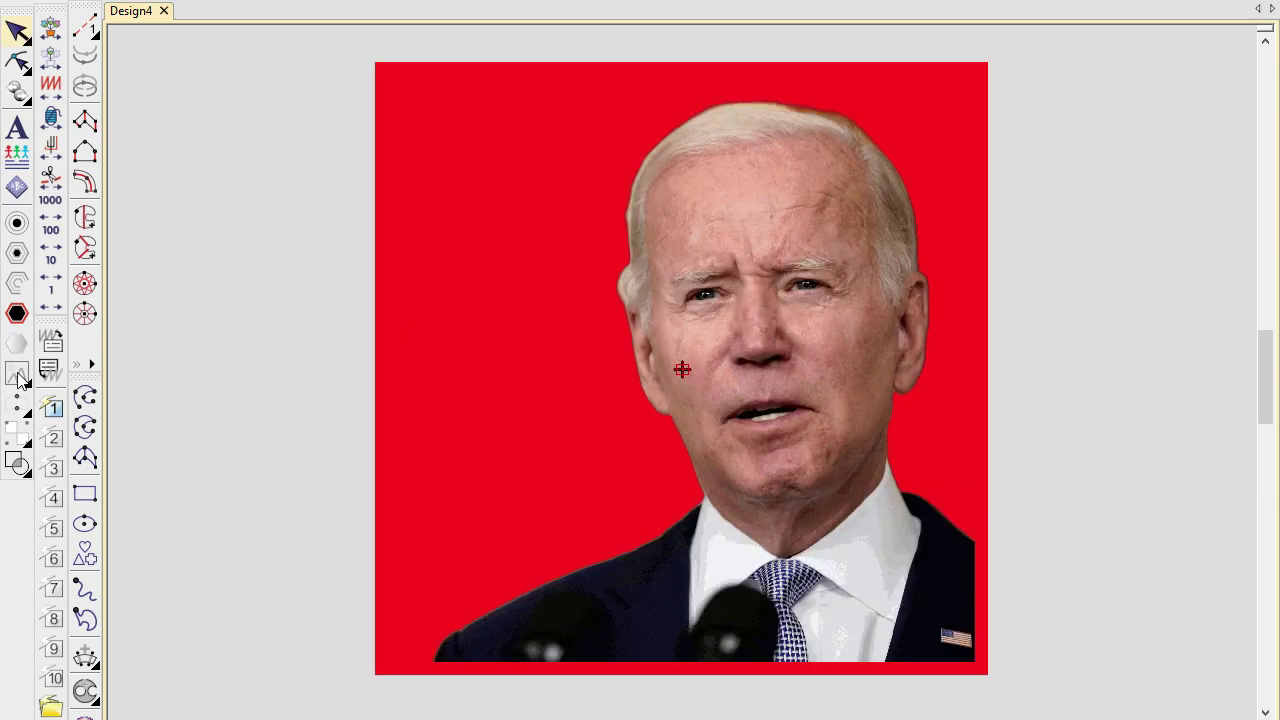
{"action": "left_click", "coordinate": [410, 385]}
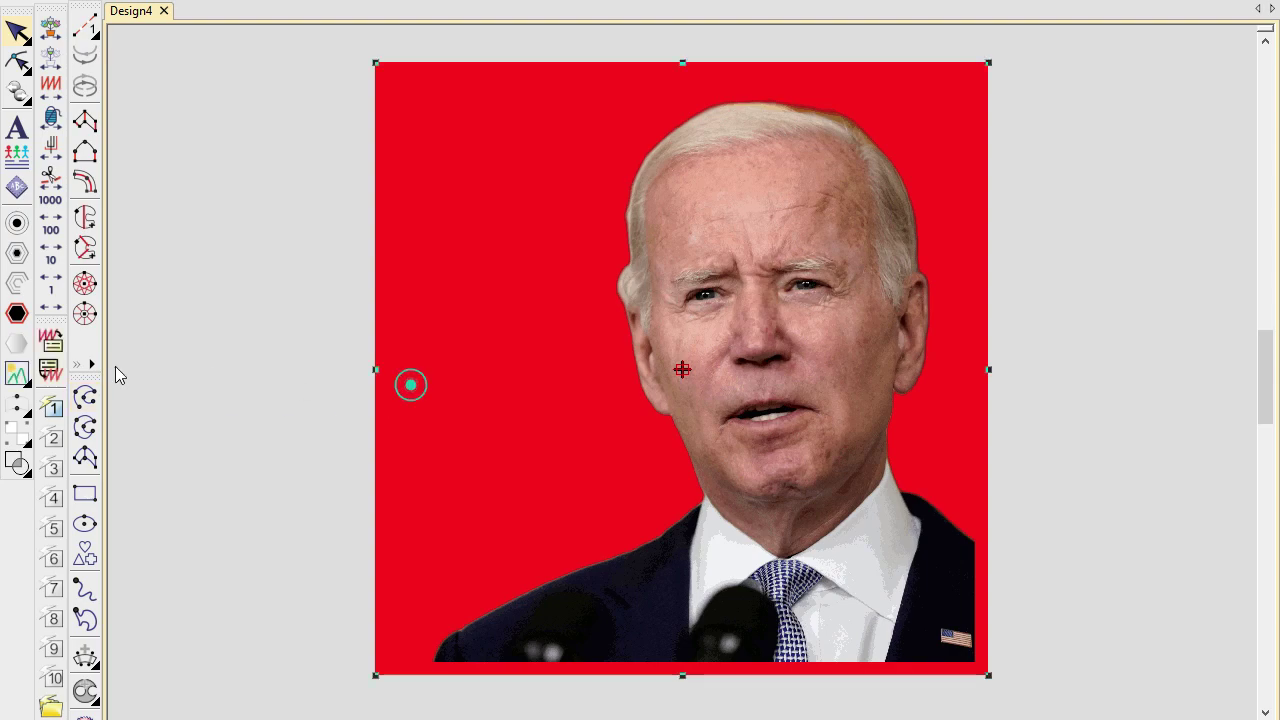
{"action": "left_click", "coordinate": [17, 374]}
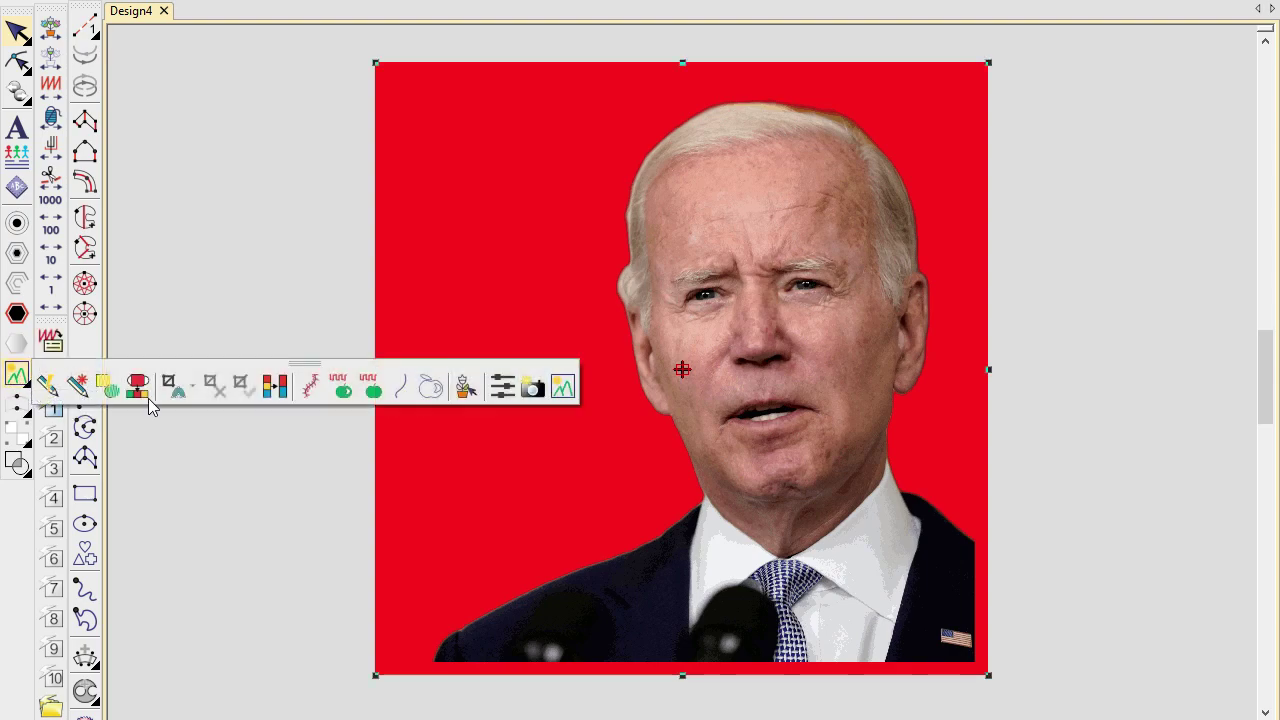
{"action": "left_click", "coordinate": [564, 389]}
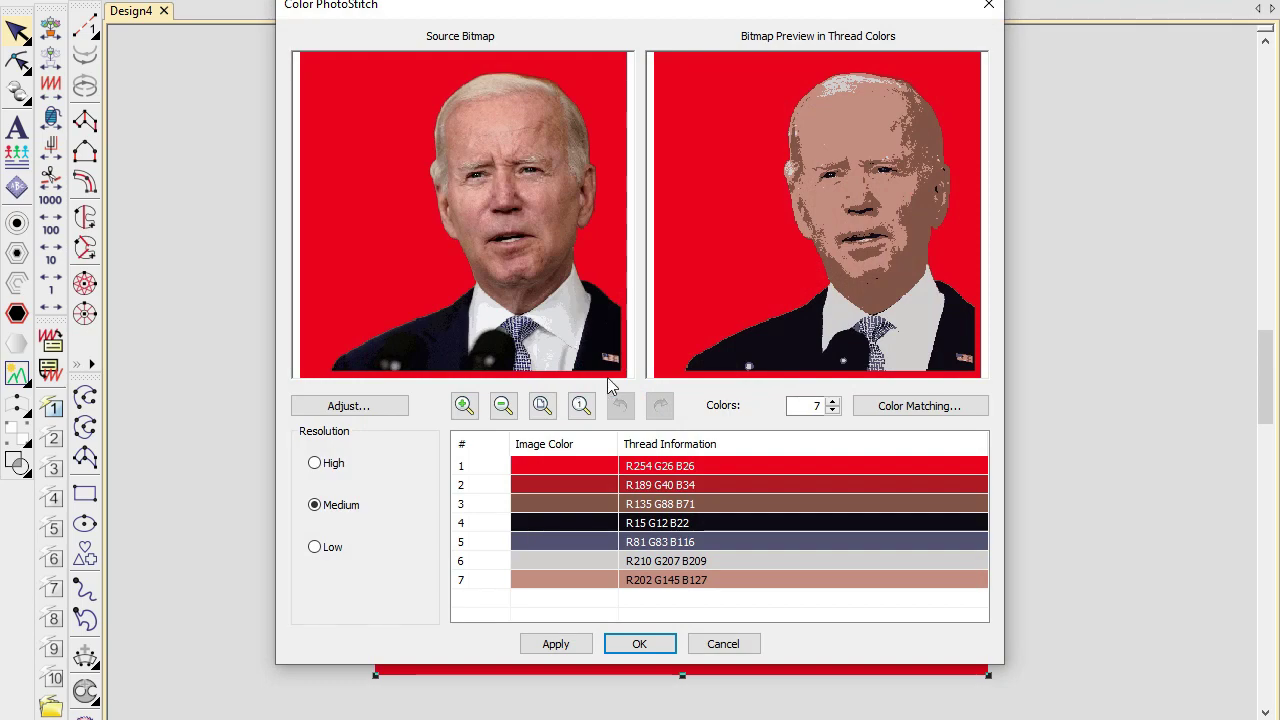
{"action": "left_click", "coordinate": [834, 408]}
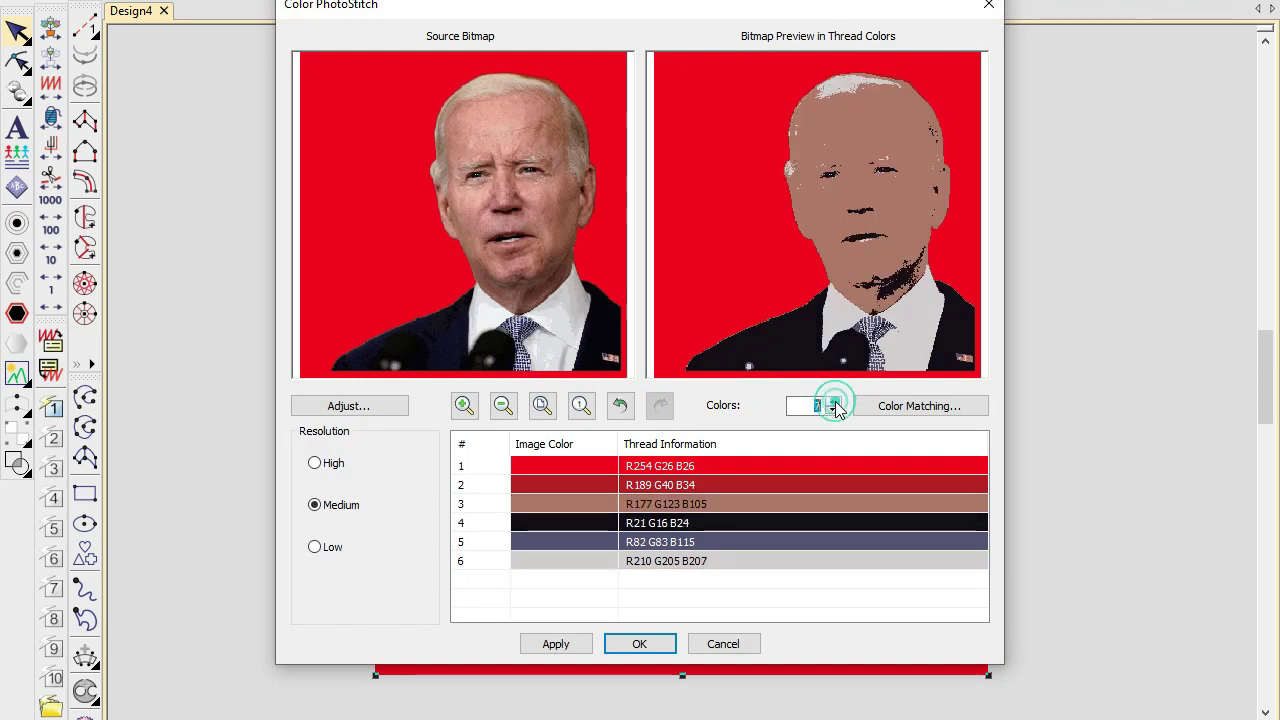
{"action": "type", "text": "10"}
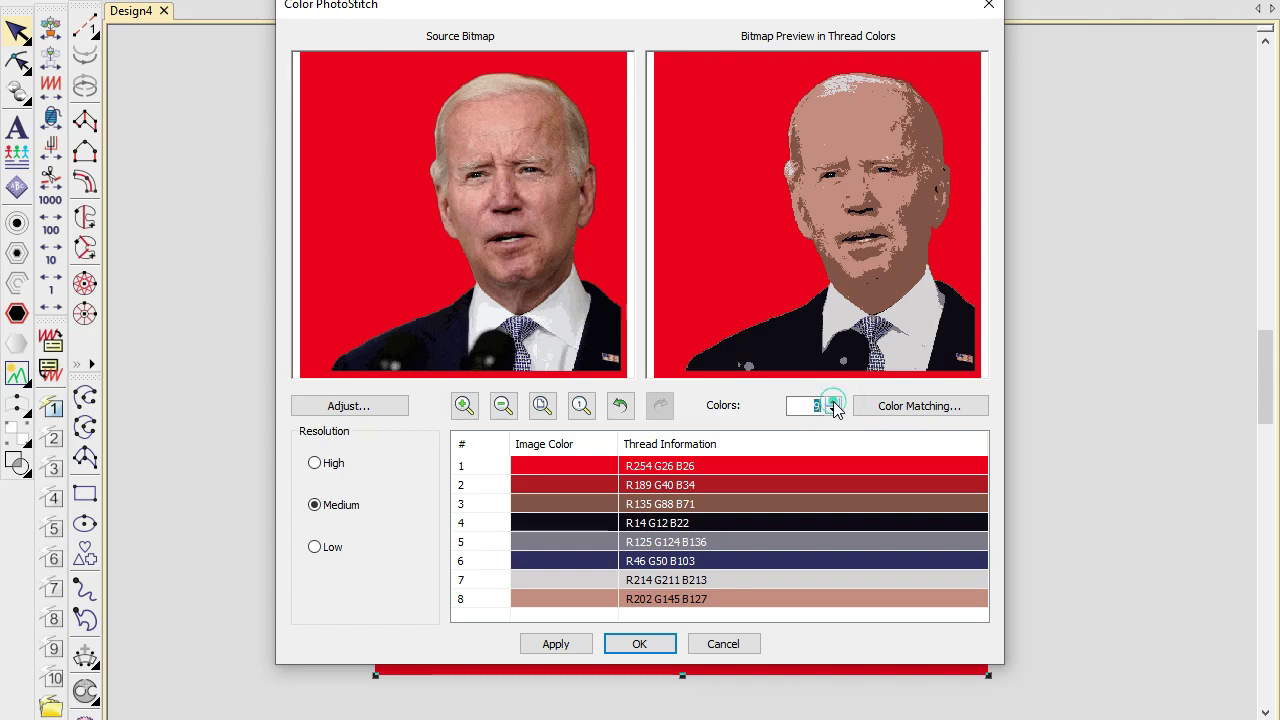
{"action": "left_click", "coordinate": [833, 401]}
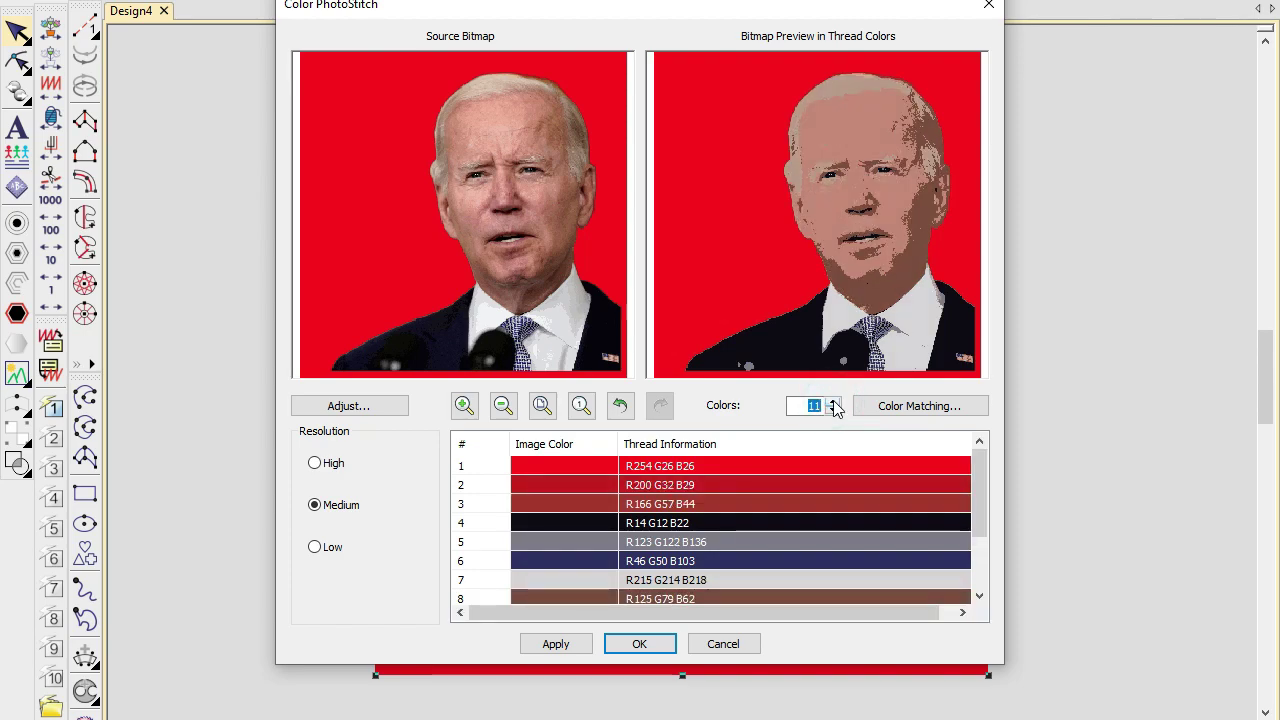
{"action": "left_click", "coordinate": [833, 401]}
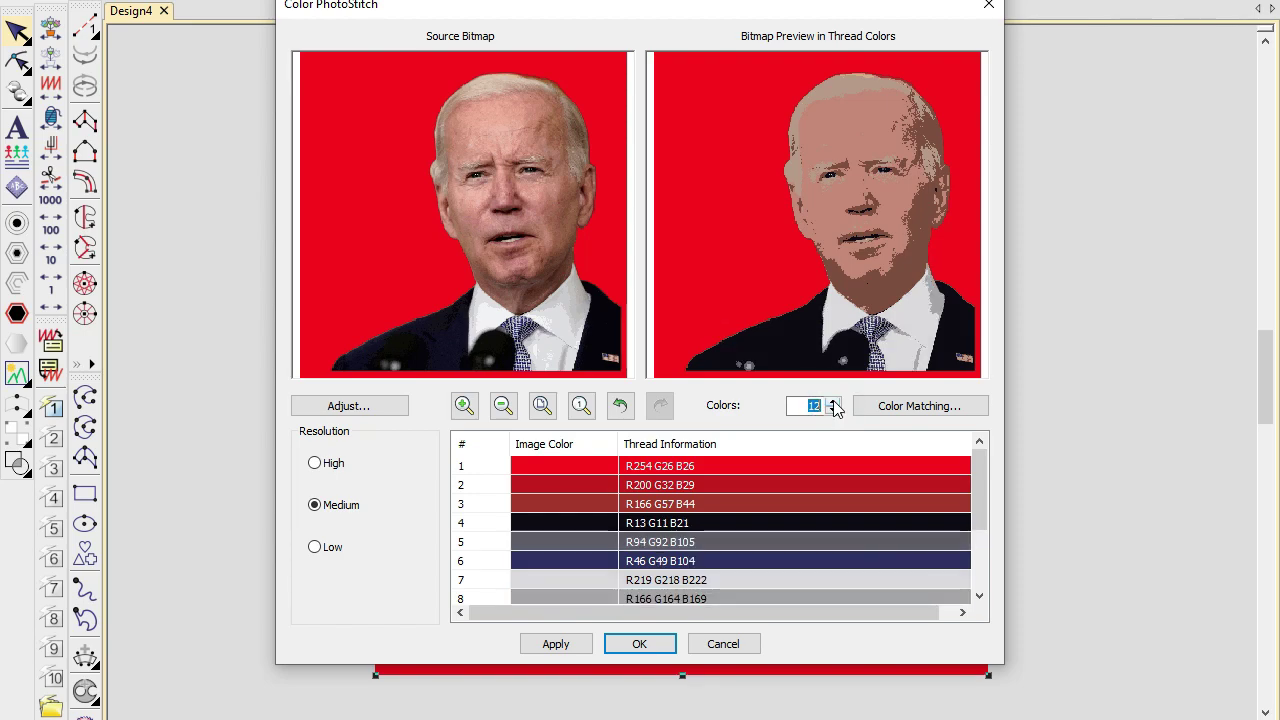
{"action": "left_click", "coordinate": [318, 464]}
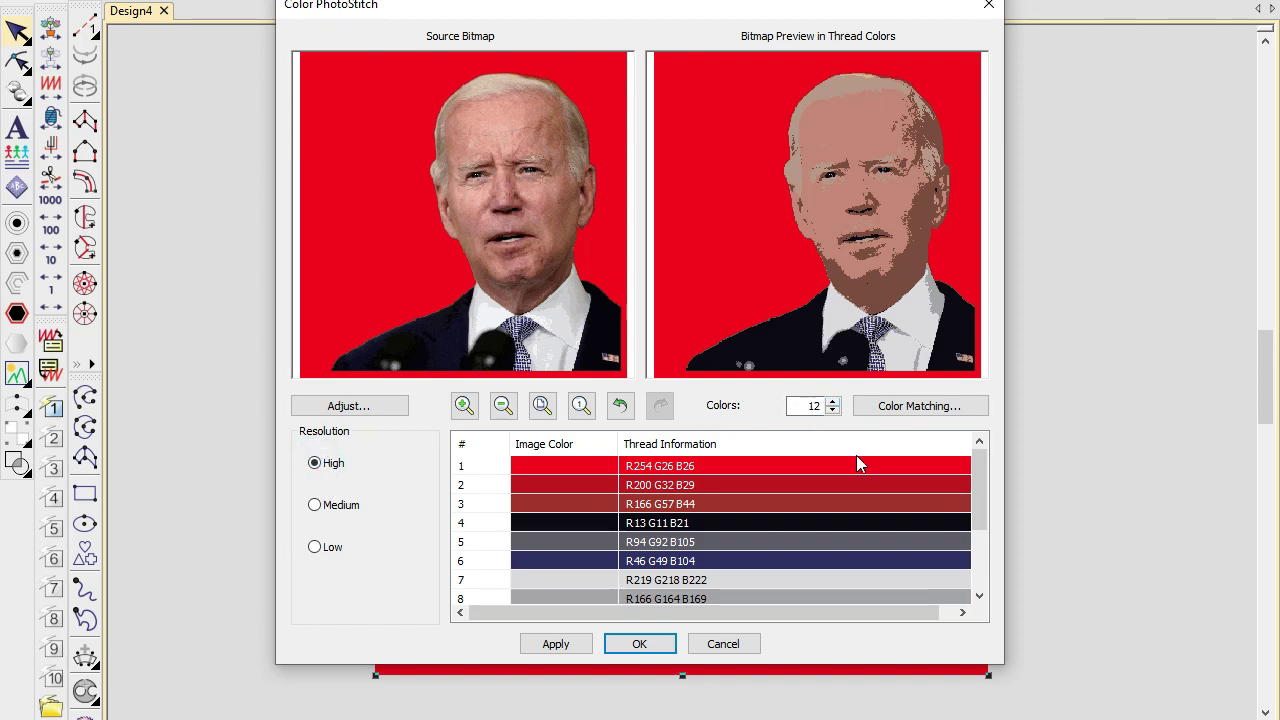
- Set the number of thread colors to 9 and generate the Color PhotoStitch embroidery
{"action": "left_click", "coordinate": [832, 410]}
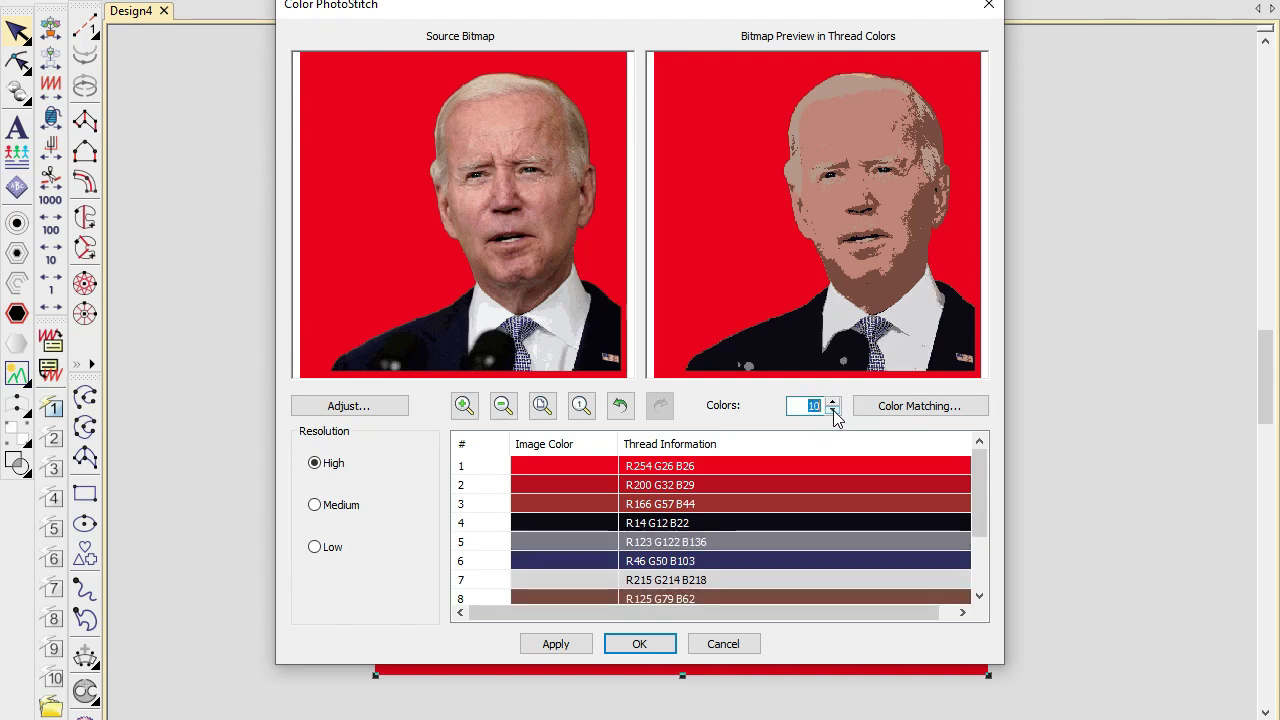
{"action": "left_click", "coordinate": [832, 410]}
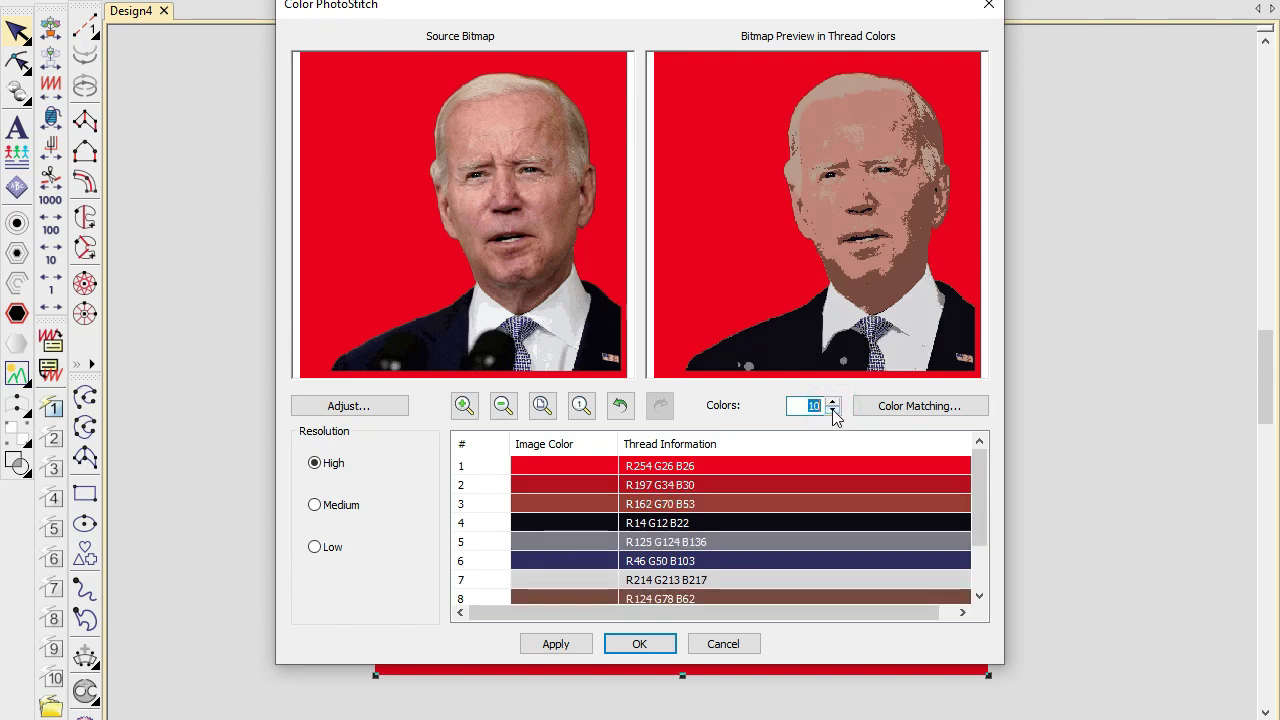
{"action": "left_click", "coordinate": [832, 410]}
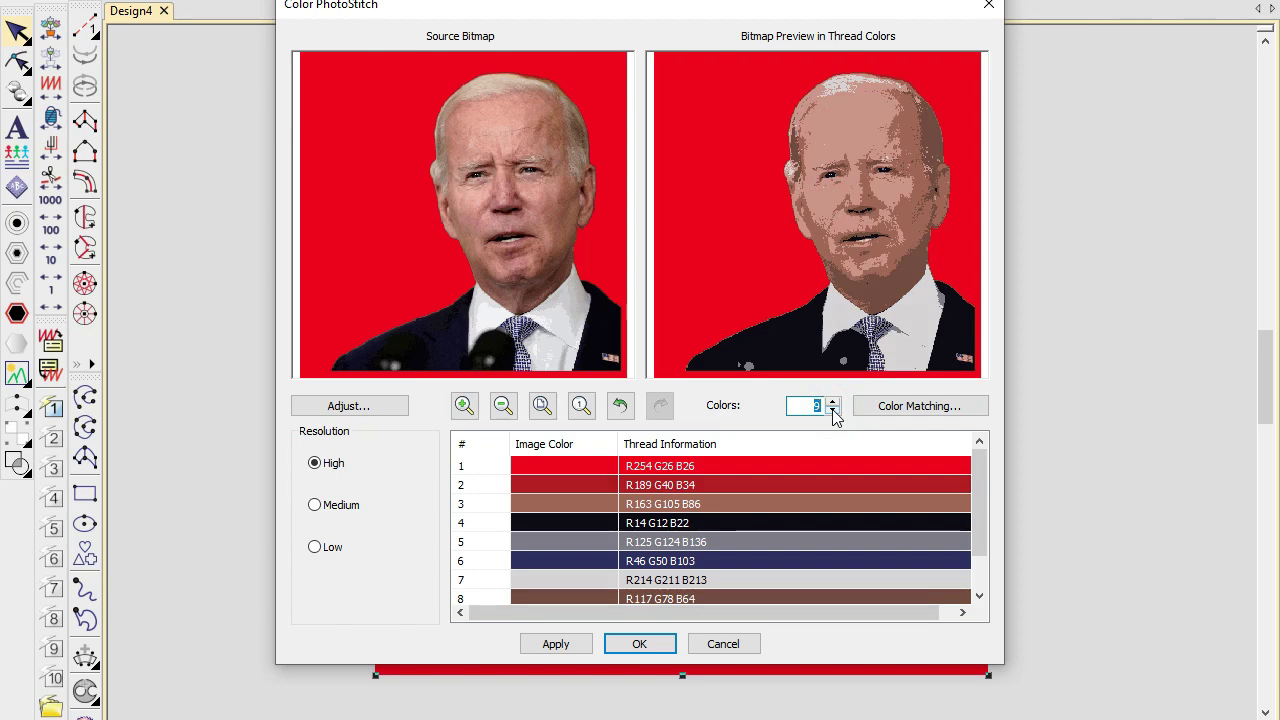
{"action": "left_click", "coordinate": [834, 411]}
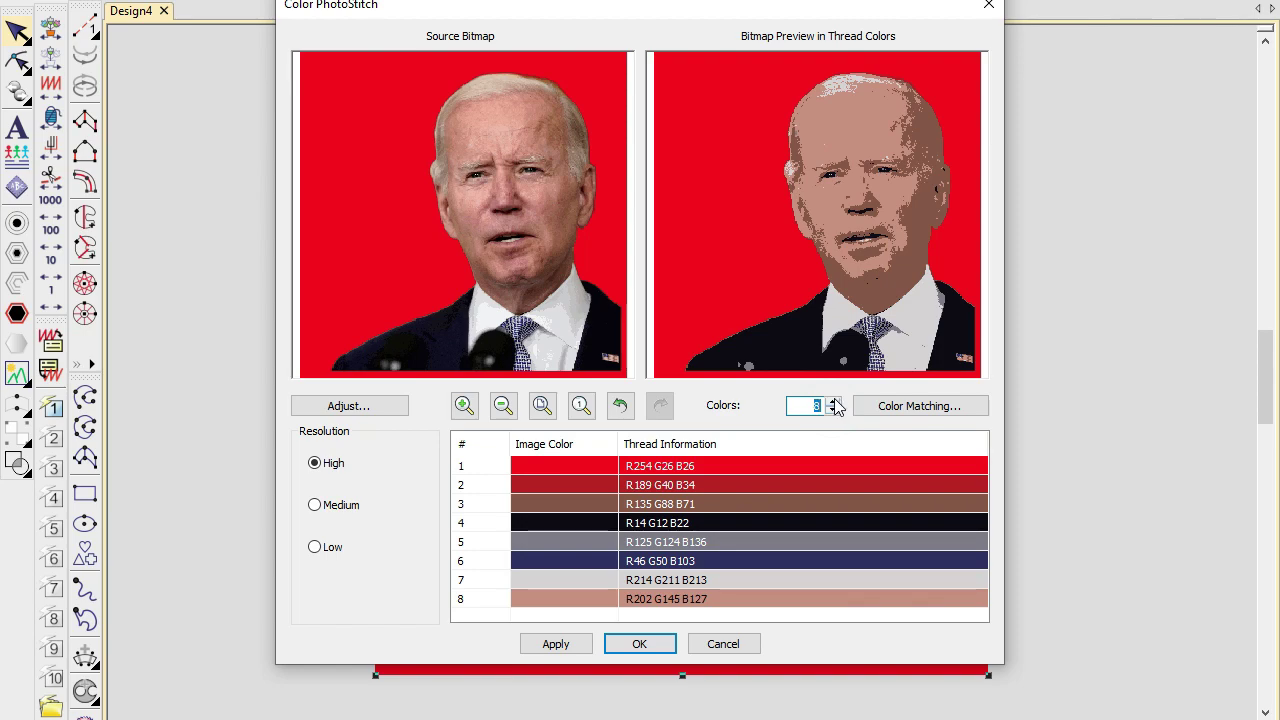
{"action": "left_click", "coordinate": [833, 401]}
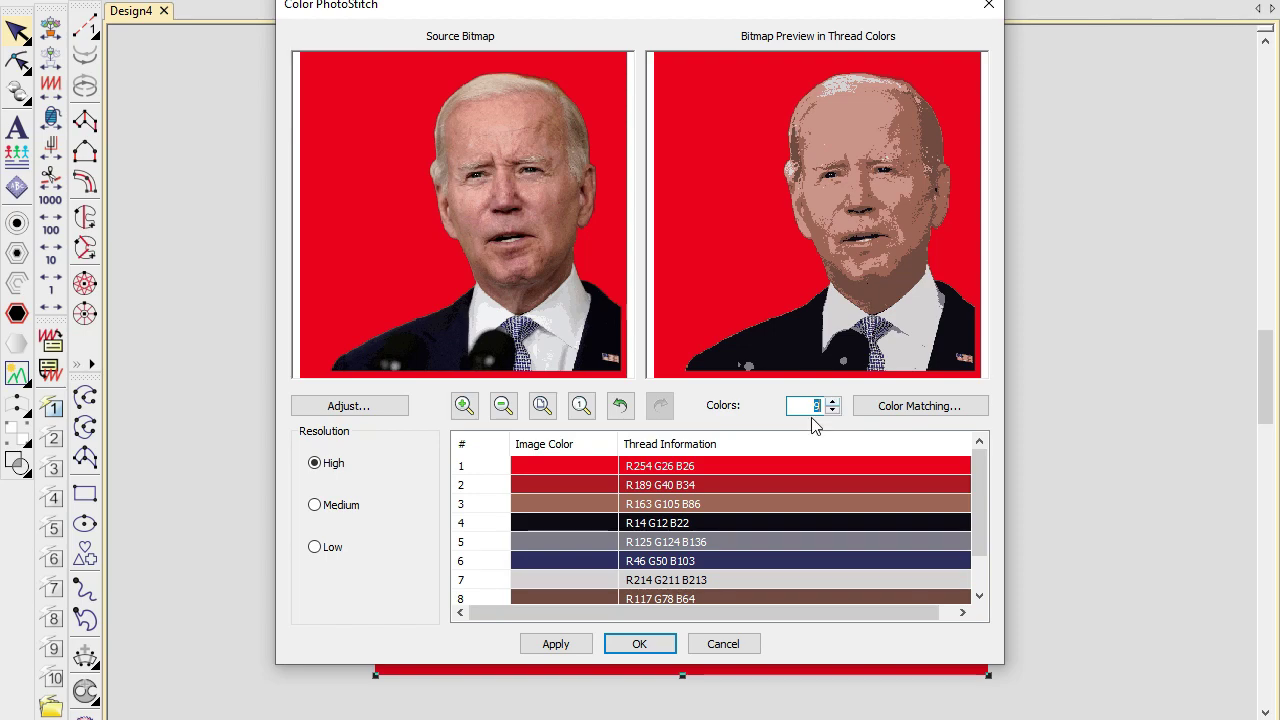
{"action": "left_click", "coordinate": [640, 644]}
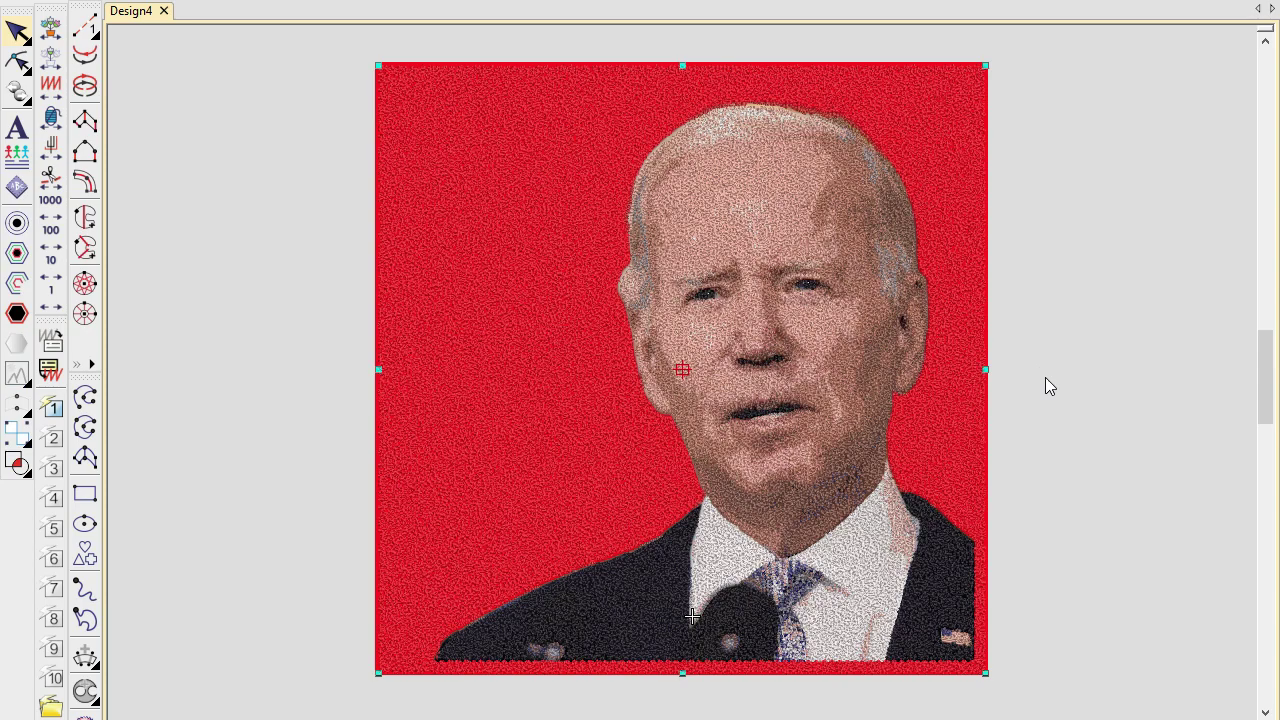
- Delete the red background stitches surrounding the portrait
{"action": "left_click", "coordinate": [1086, 317]}
{"action": "left_click", "coordinate": [426, 118]}
{"action": "key", "text": "Escape"}
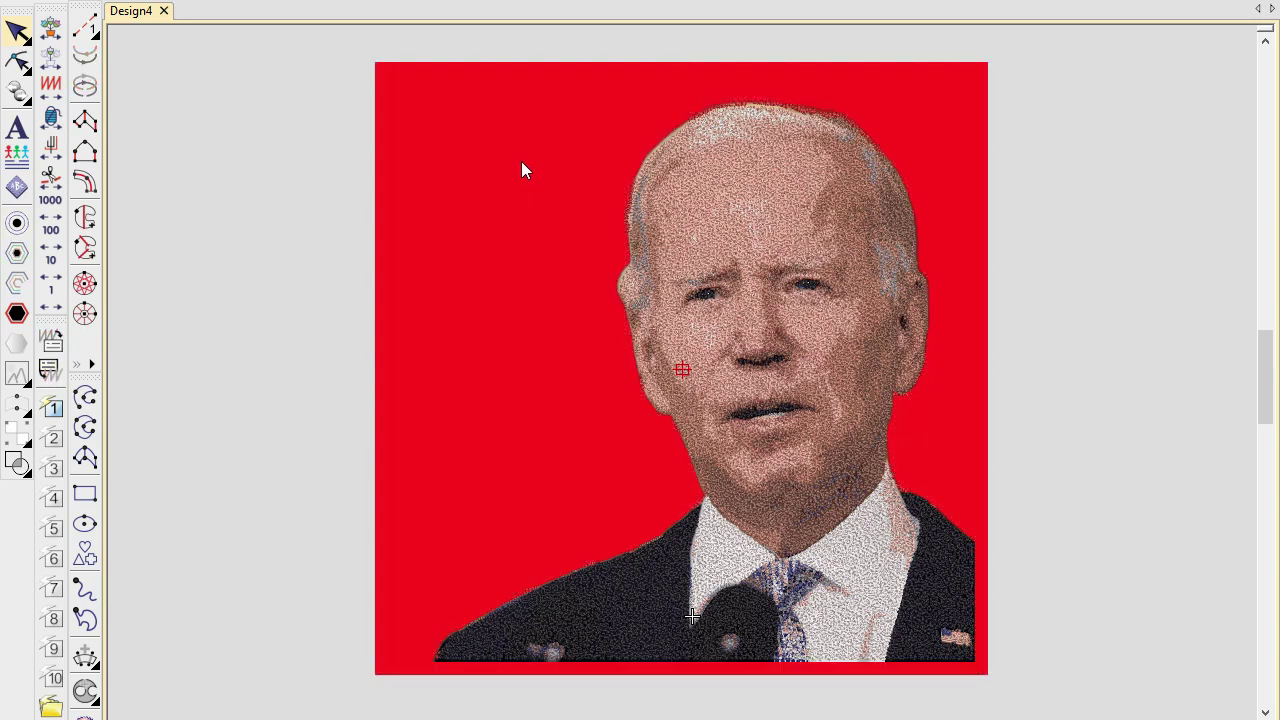
- Delete the source bitmap behind the stitched portrait twice, undoing the deletion each time
{"action": "left_click", "coordinate": [521, 162]}
{"action": "key", "text": "Delete"}
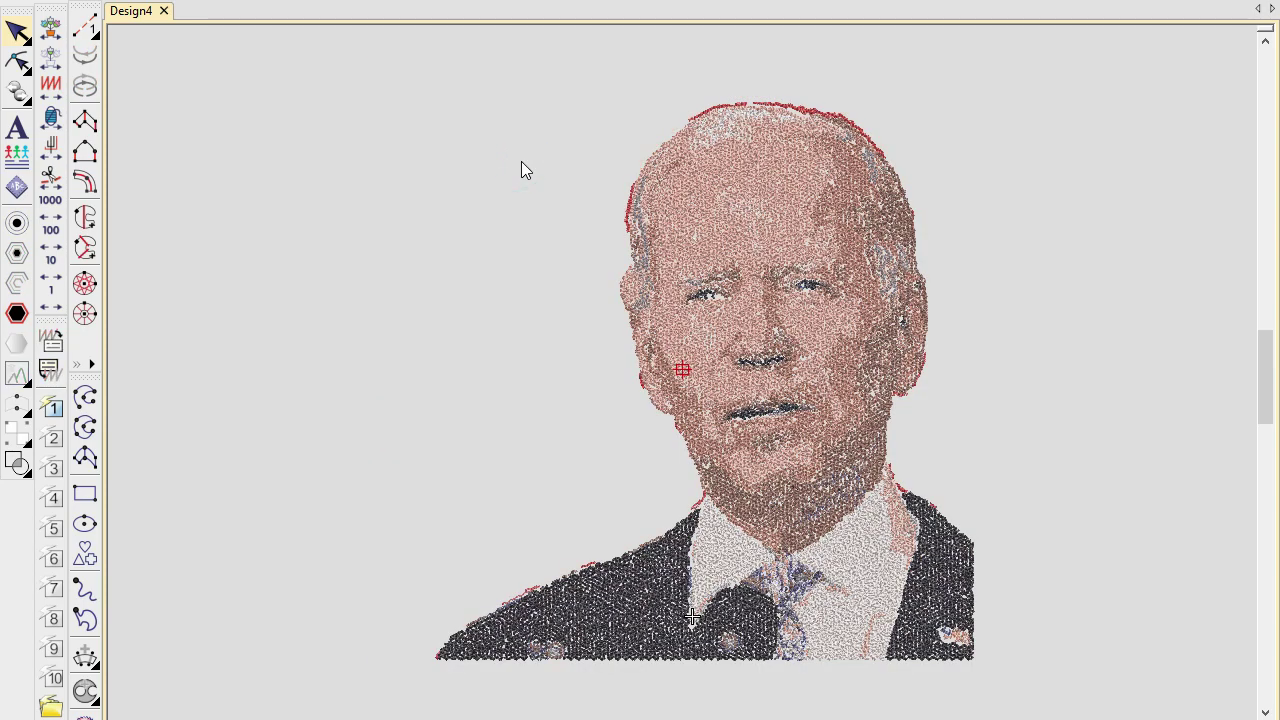
{"action": "key", "text": "ctrl+z"}
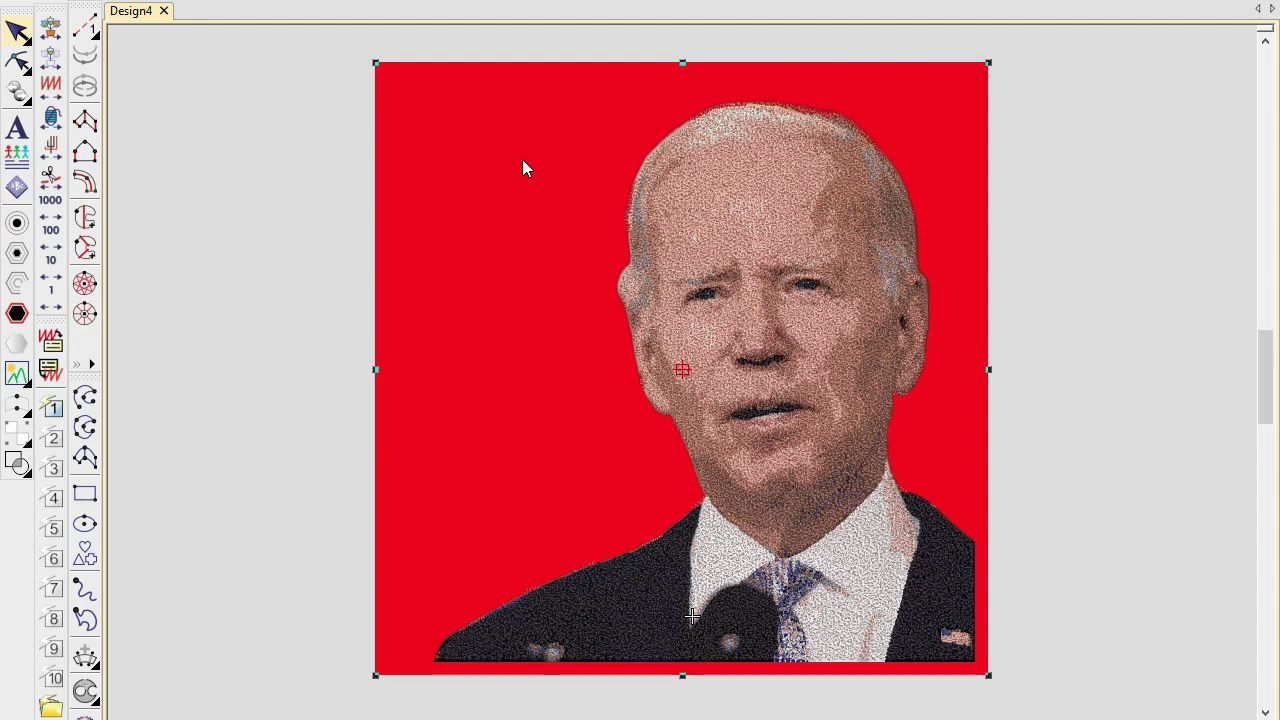
{"action": "left_click", "coordinate": [522, 160]}
{"action": "key", "text": "Delete"}
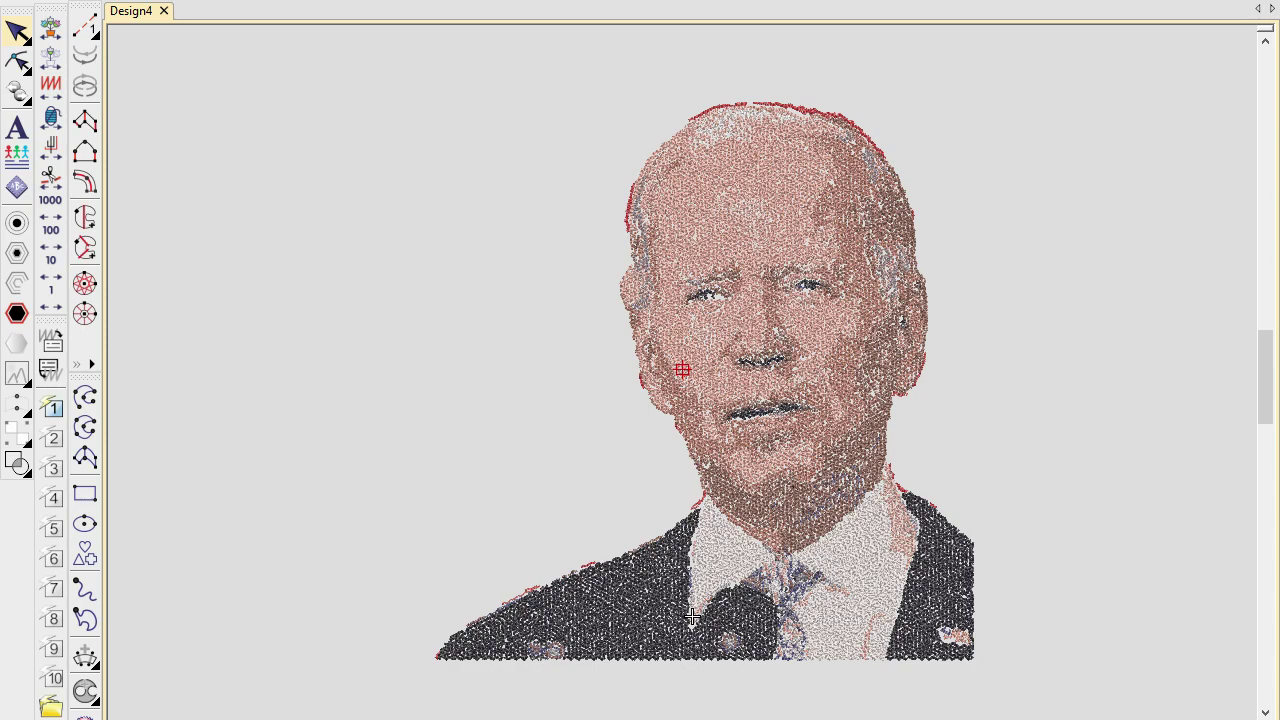
{"action": "key", "text": "ctrl+z"}
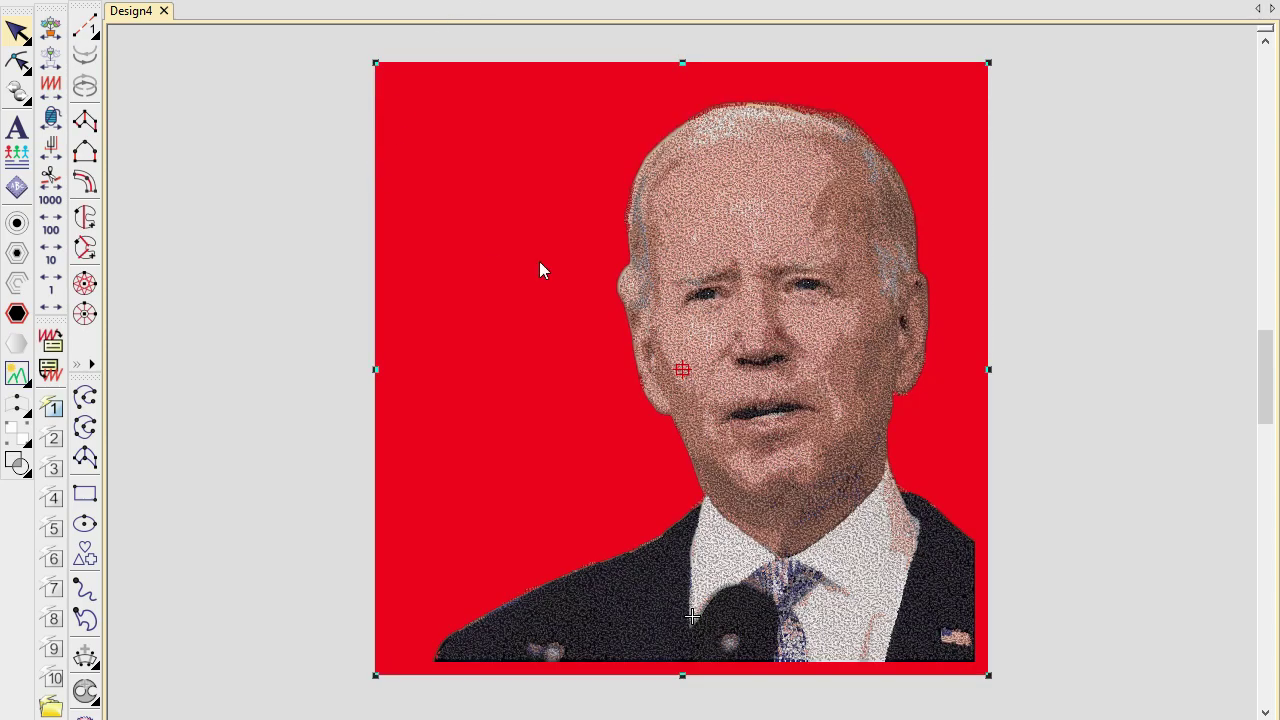
- Examine the stitches on the face up close, around the eyes and mouth, against the whole portrait
{"action": "key", "text": "b"}
{"action": "left_click_drag", "start_coordinate": [624, 229], "coordinate": [880, 378]}
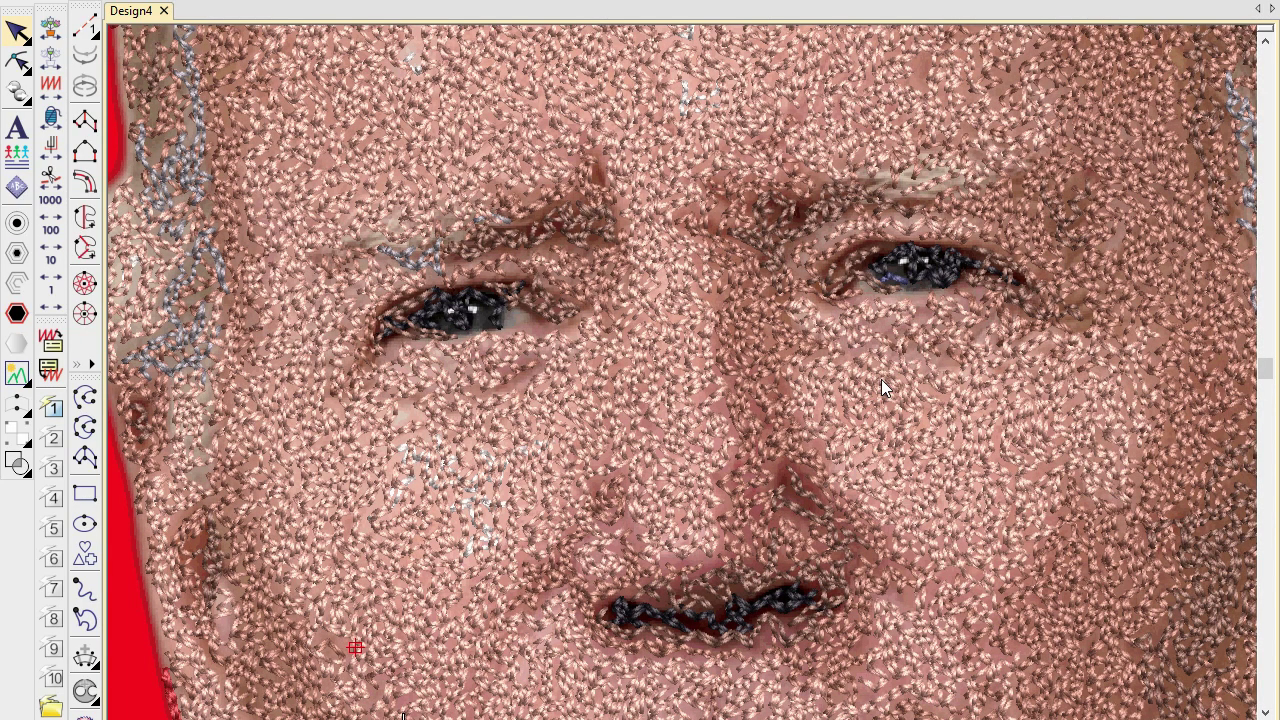
{"action": "key", "text": "shift+z"}
{"action": "key", "text": "shift+z"}
{"action": "key", "text": "shift+z"}
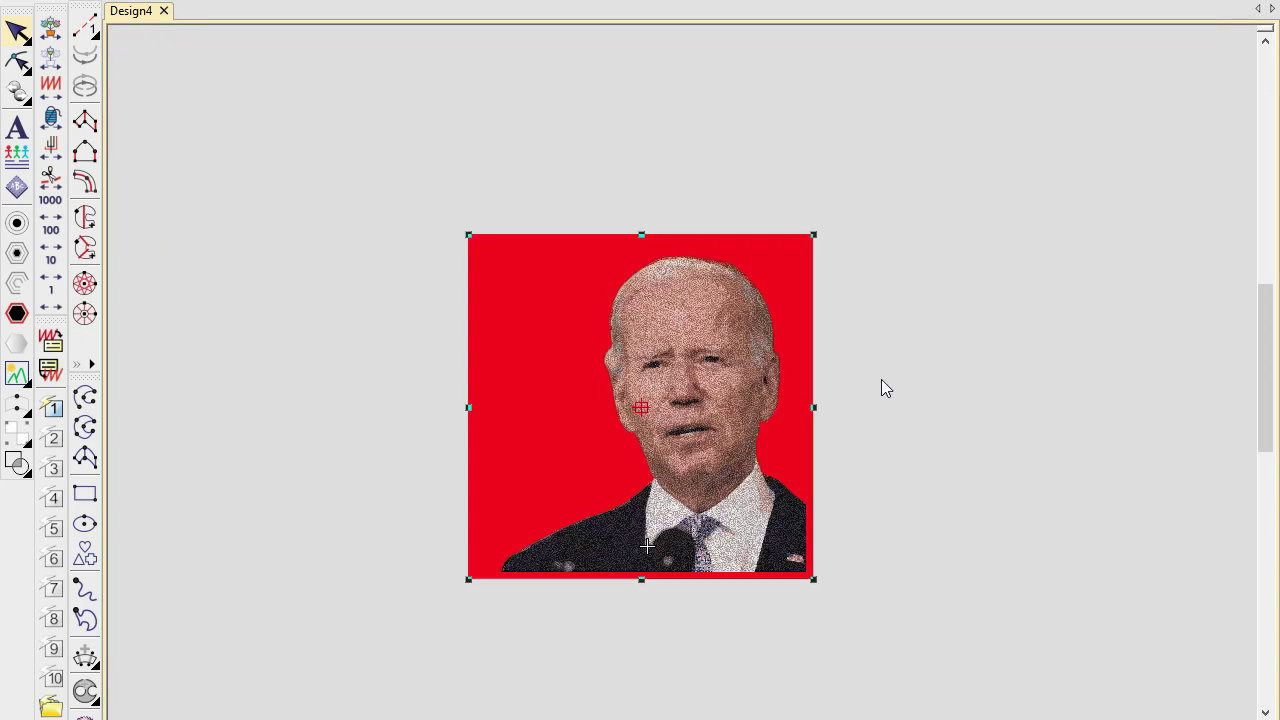
{"action": "key", "text": "b"}
{"action": "left_click_drag", "start_coordinate": [438, 218], "coordinate": [823, 586]}
- Delete the imported red-background bitmap so that only the portrait's stitches stay in the design
{"action": "left_click", "coordinate": [1109, 477]}
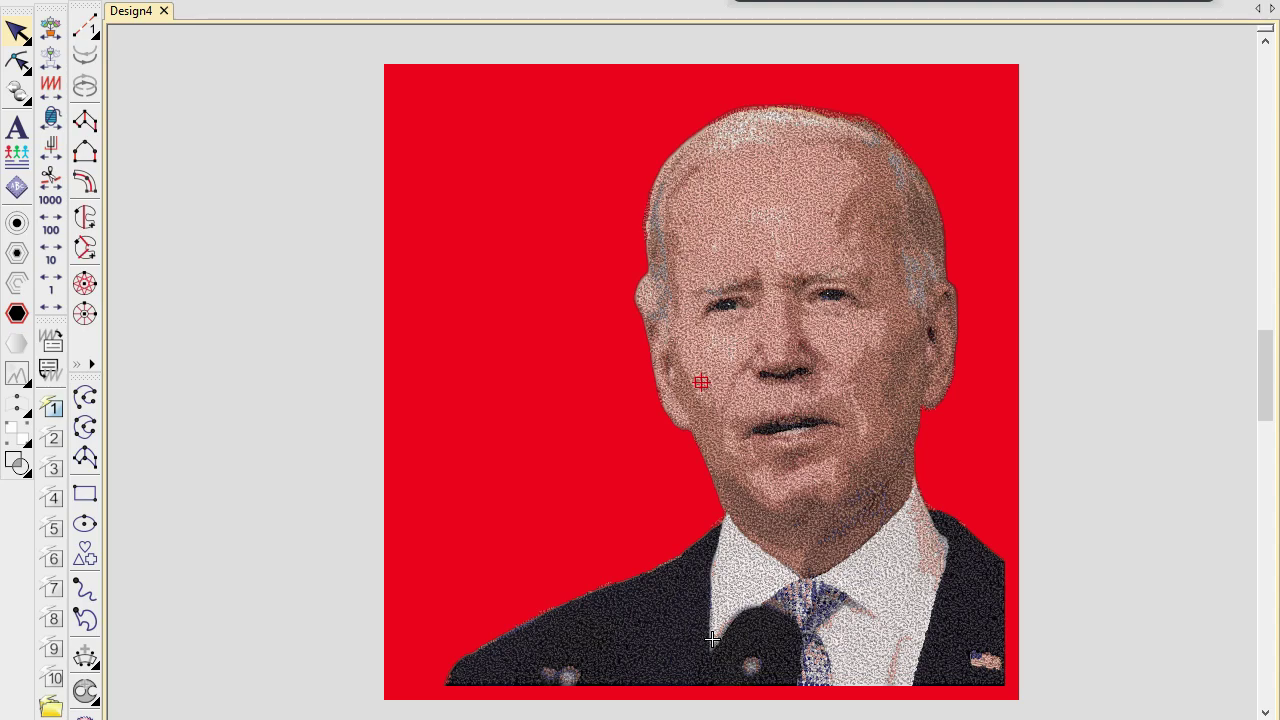
{"action": "left_click", "coordinate": [1120, 350]}
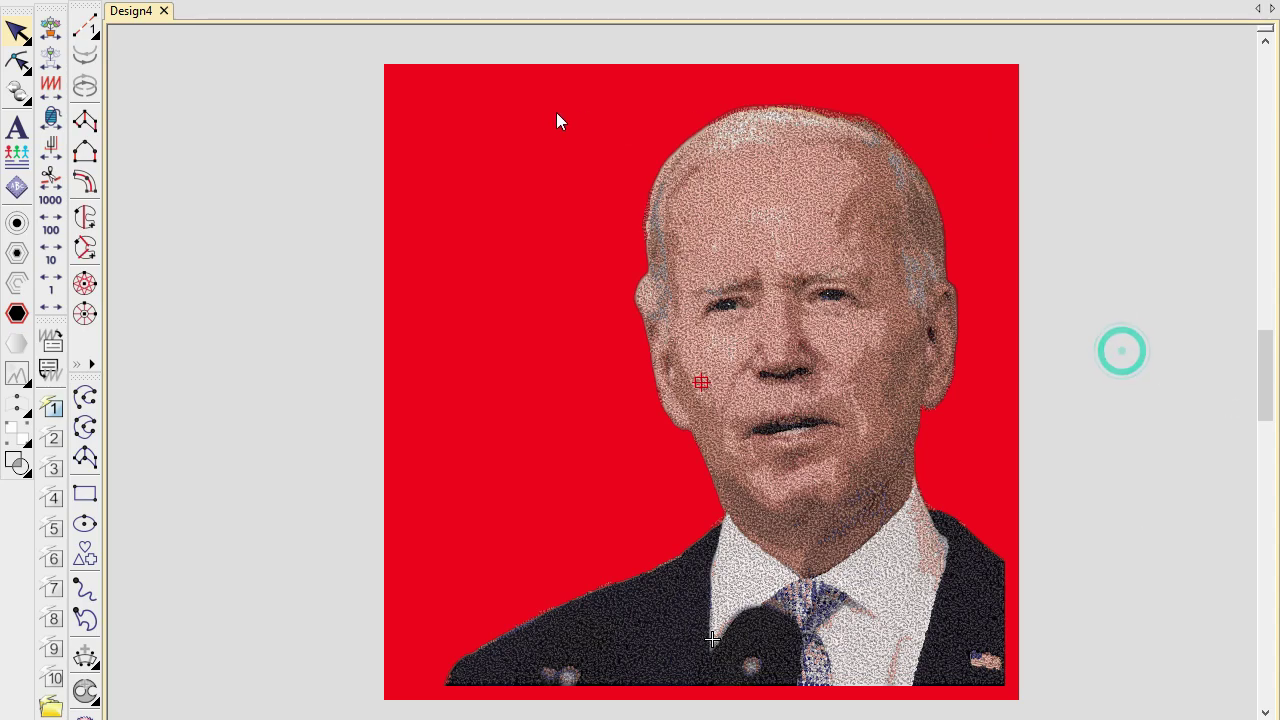
{"action": "left_click", "coordinate": [547, 110]}
{"action": "key", "text": "Delete"}
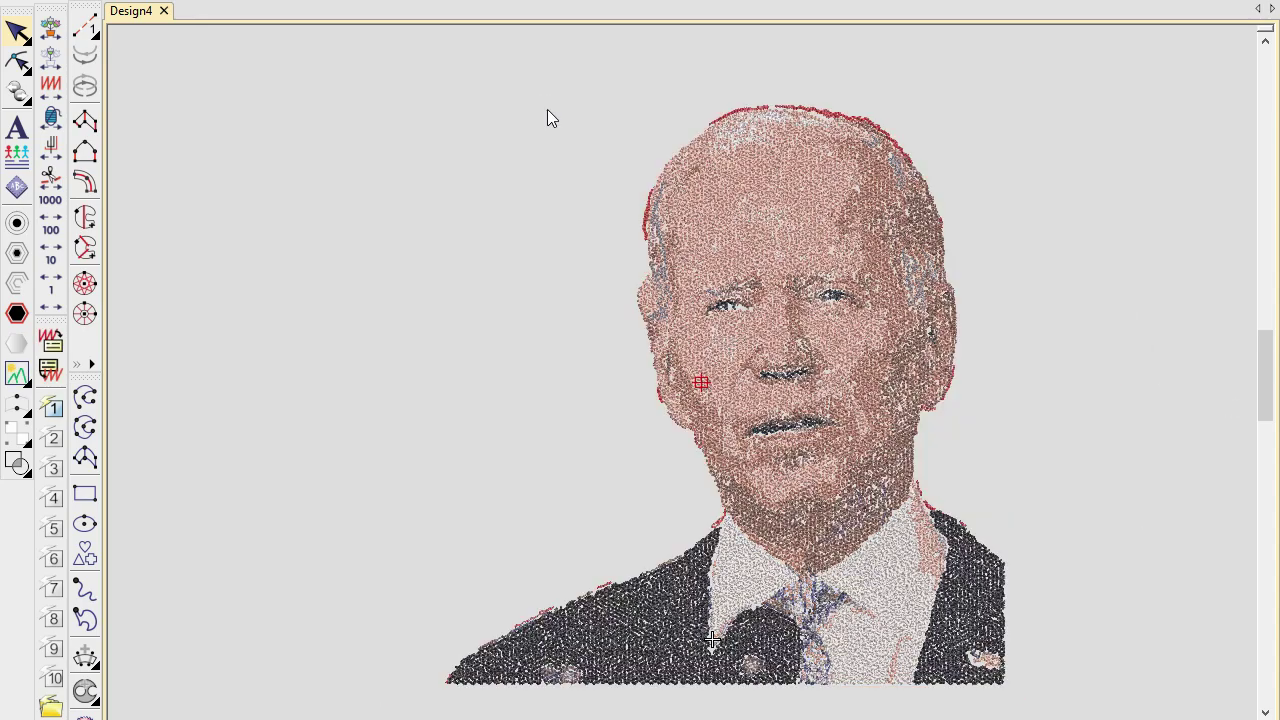
- Delete all the leftover red stitches around the portrait's outline by selecting the whole red colour group in the Color-Object List
{"action": "left_click", "coordinate": [1046, 215]}
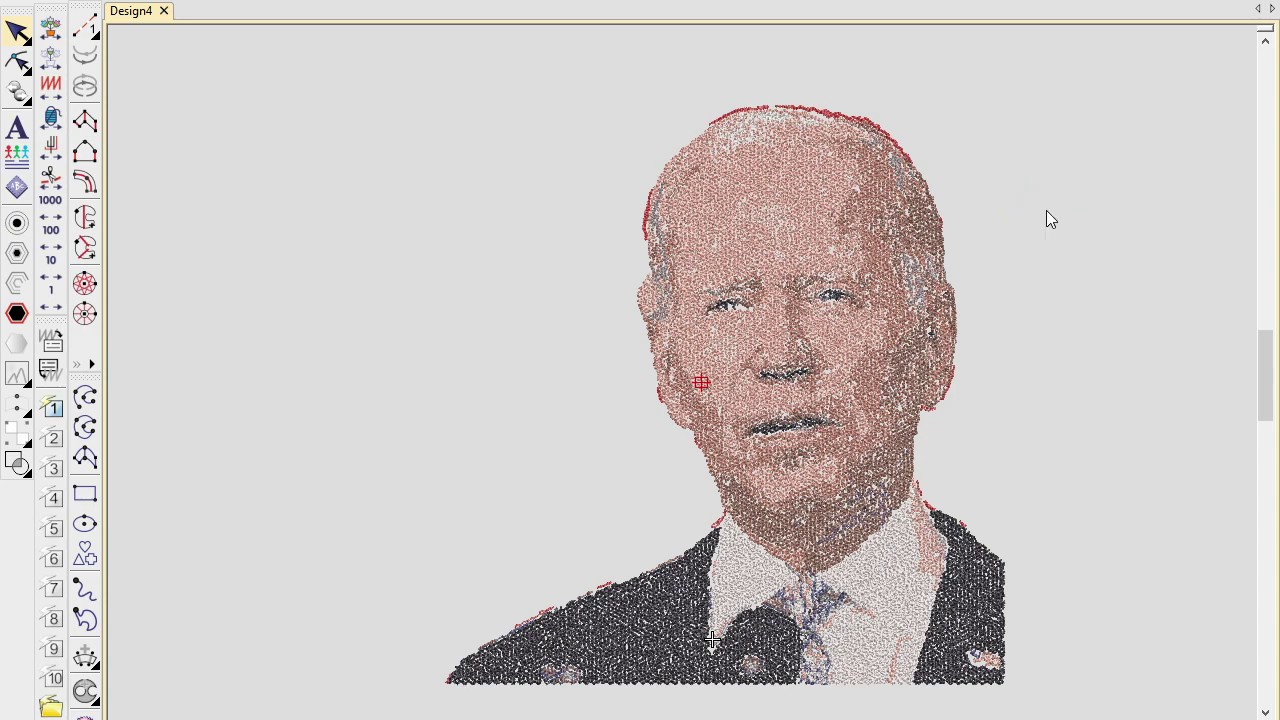
{"action": "key", "text": "F11"}
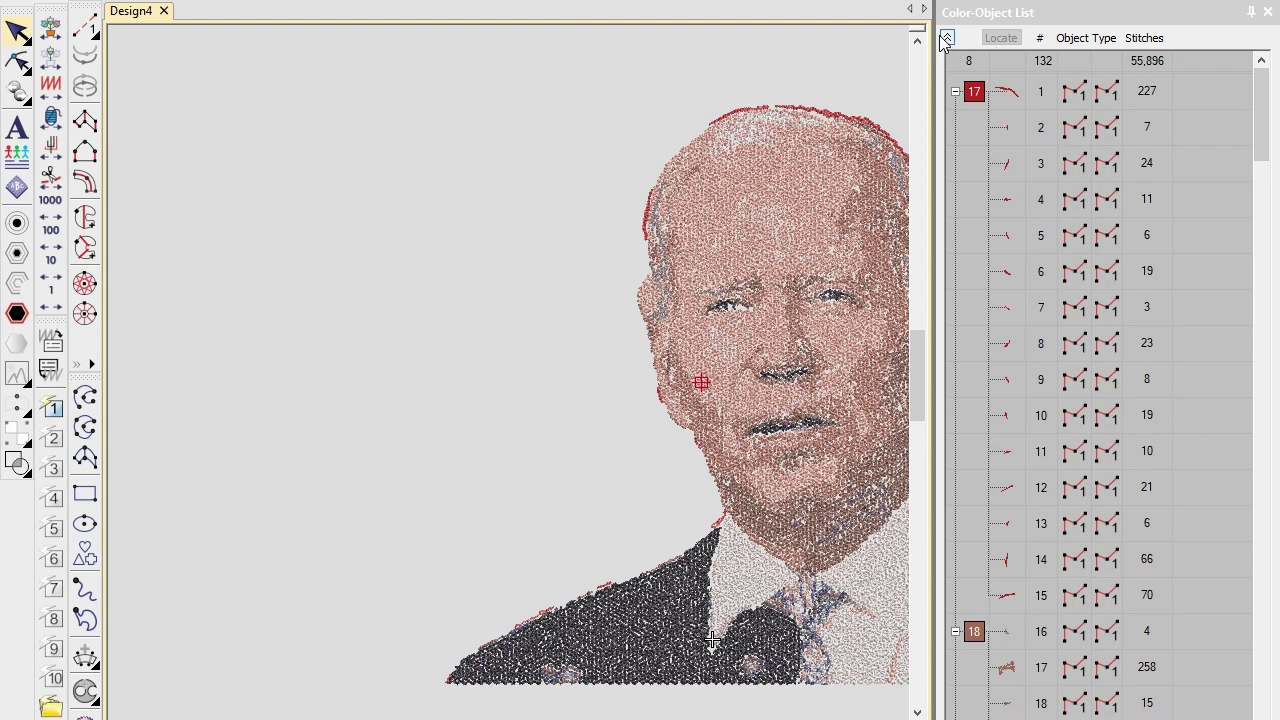
{"action": "left_click", "coordinate": [947, 37]}
{"action": "left_click", "coordinate": [977, 92]}
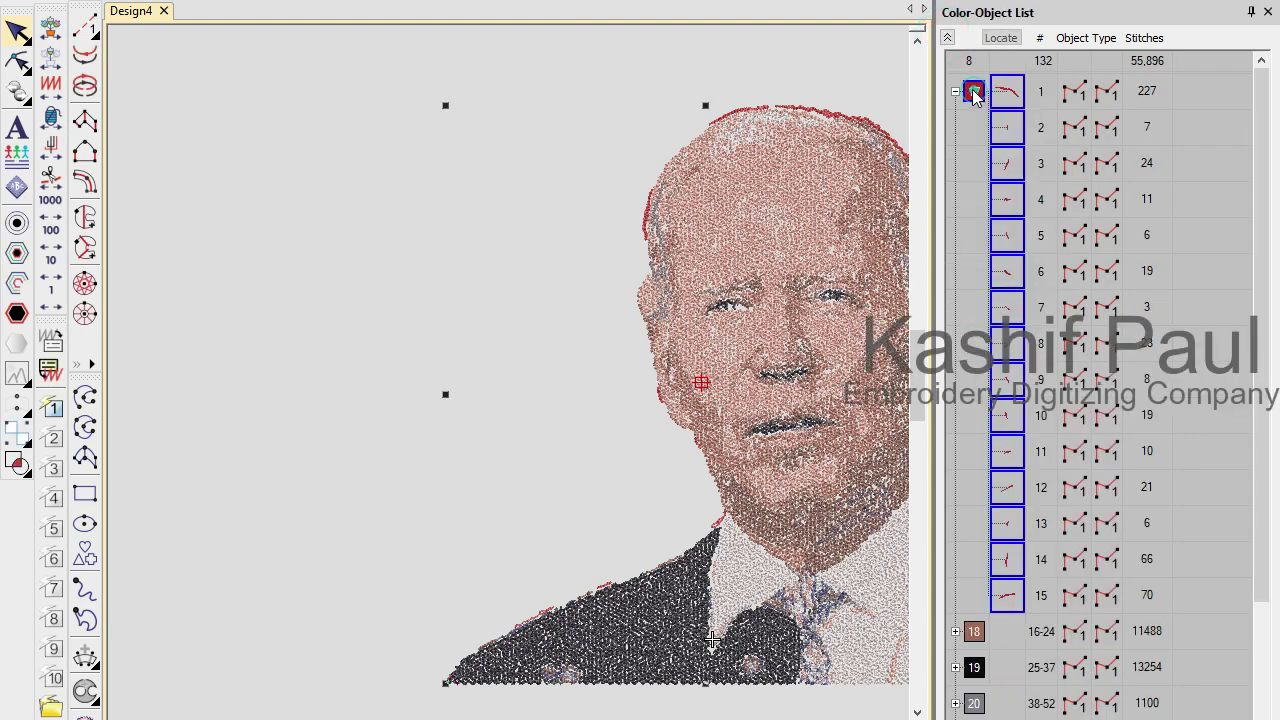
{"action": "scroll", "coordinate": [548, 162], "scroll_direction": "up", "scroll_amount": 2}
{"action": "key", "text": "shift+z"}
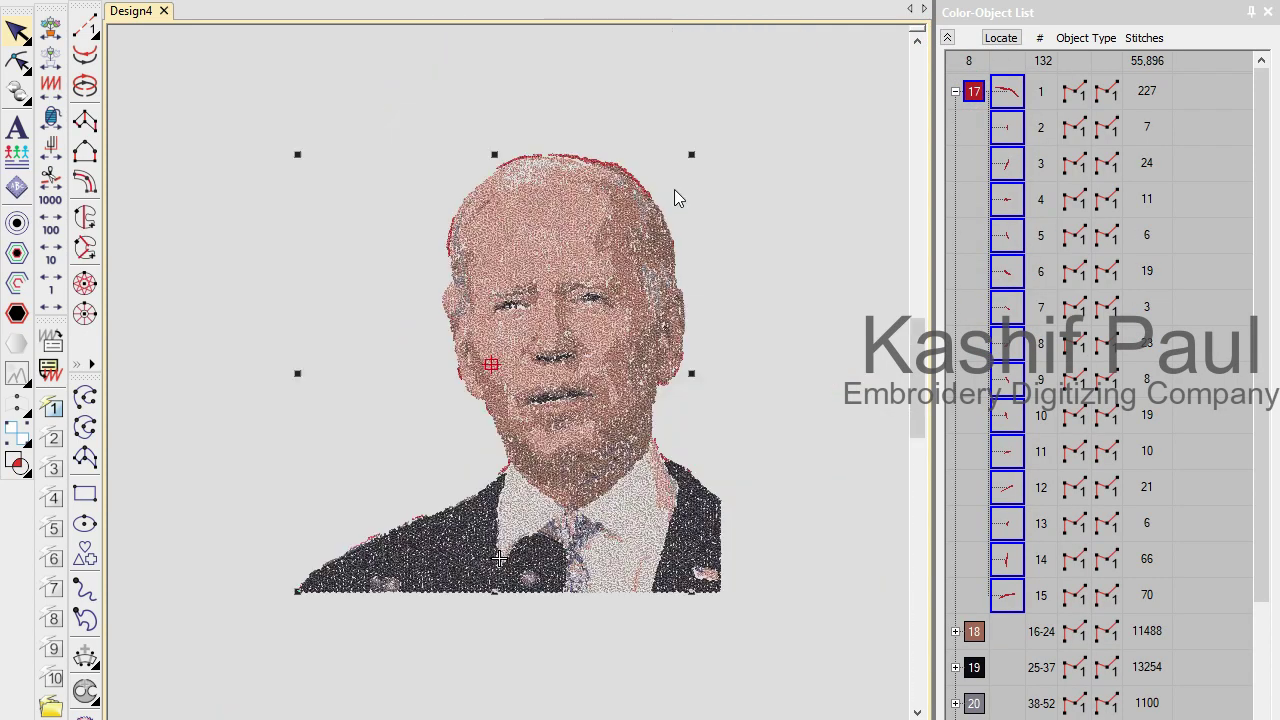
{"action": "key", "text": "b"}
{"action": "left_click_drag", "start_coordinate": [237, 131], "coordinate": [750, 606]}
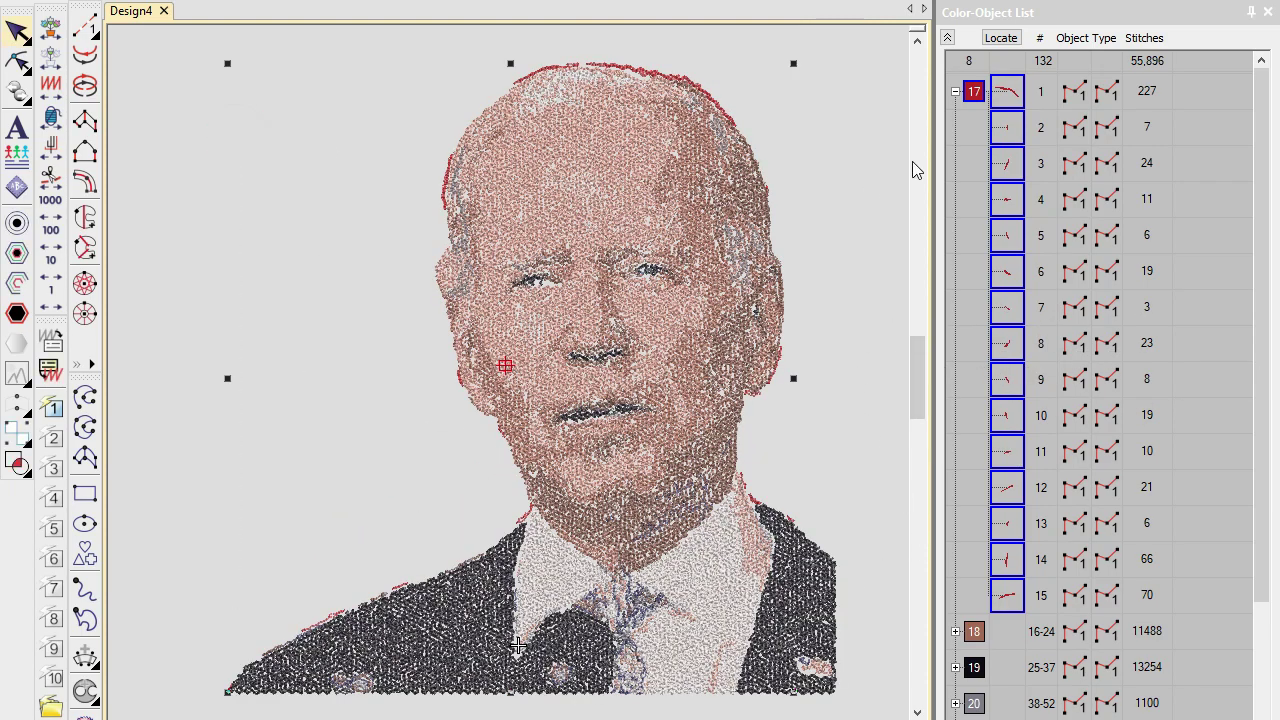
{"action": "key", "text": "Delete"}
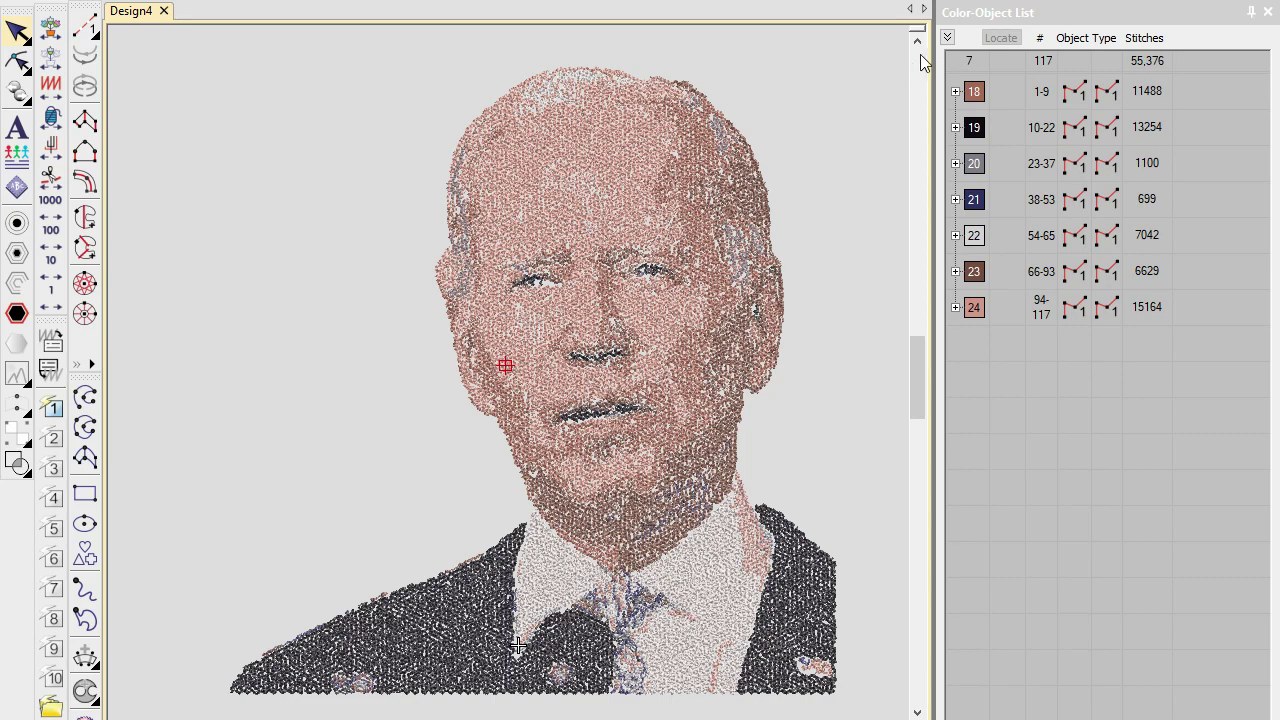
{"action": "left_click", "coordinate": [851, 187]}
- Select all of the portrait's stitches and move them together so that the design is centred on its start marker
{"action": "key", "text": "shift+z"}
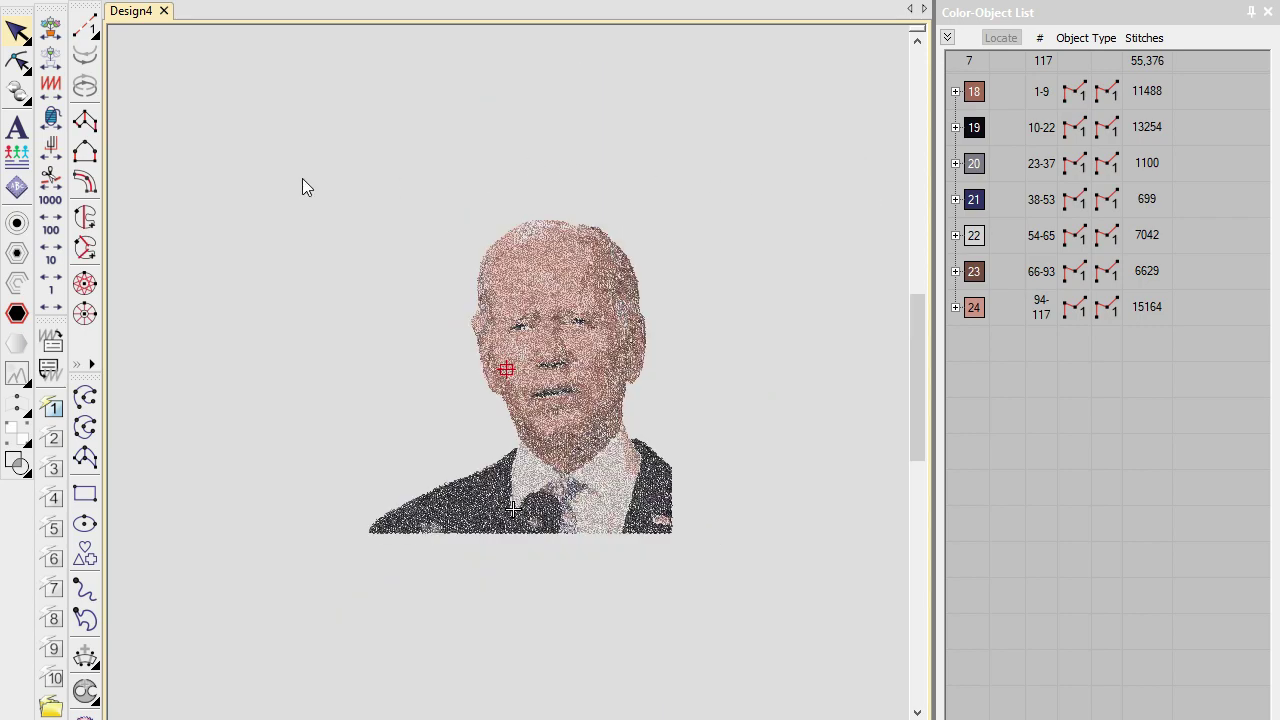
{"action": "left_click_drag", "start_coordinate": [292, 172], "coordinate": [716, 582]}
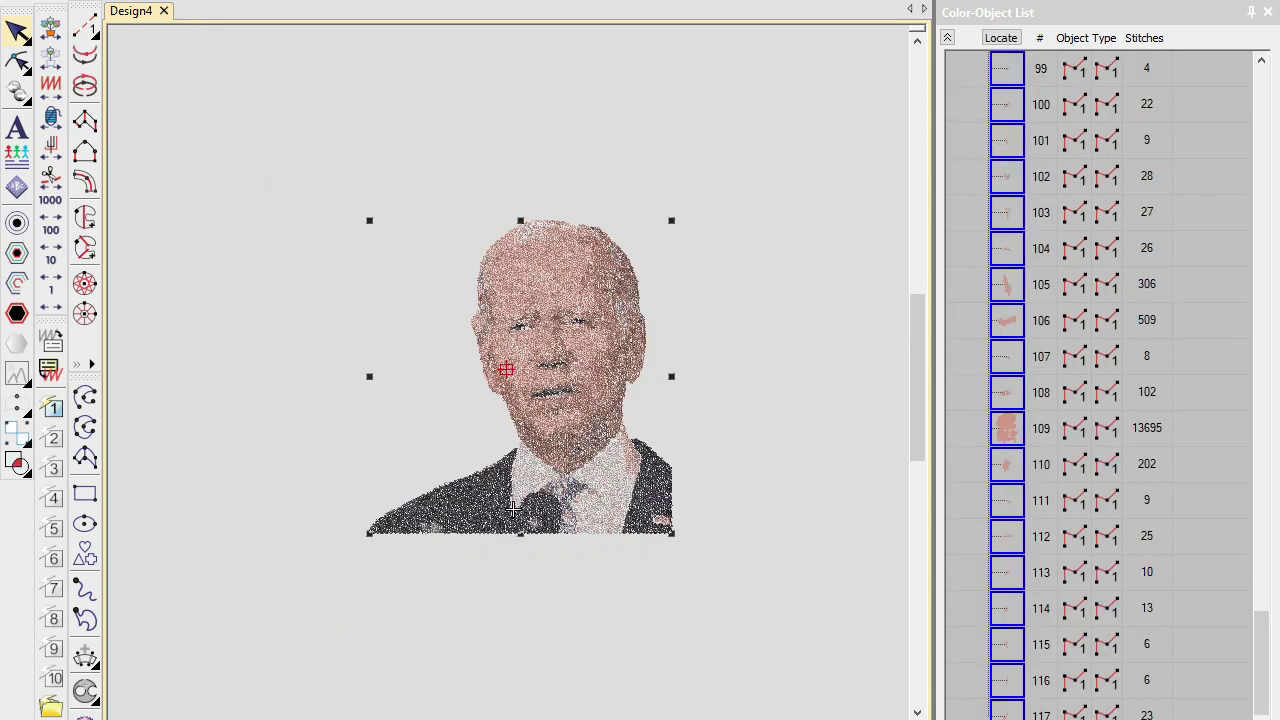
{"action": "key", "text": "Left"}
{"action": "key", "text": "Up"}
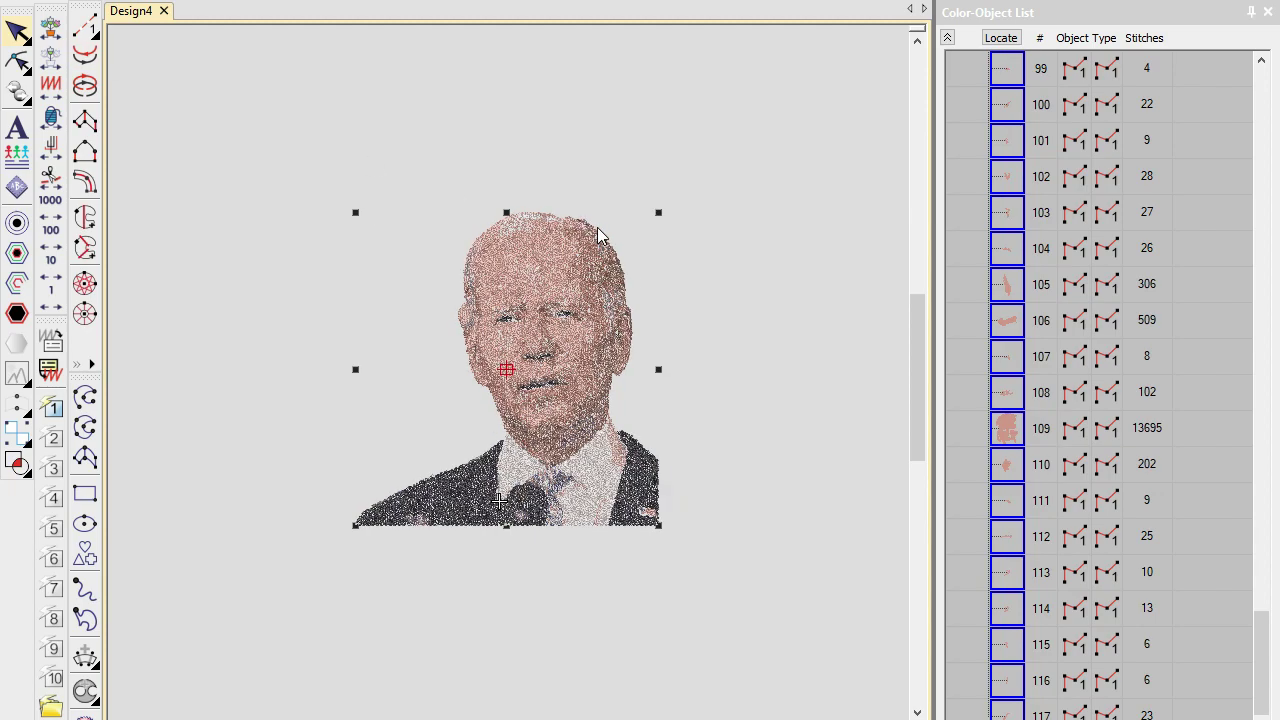
{"action": "left_click", "coordinate": [731, 352]}
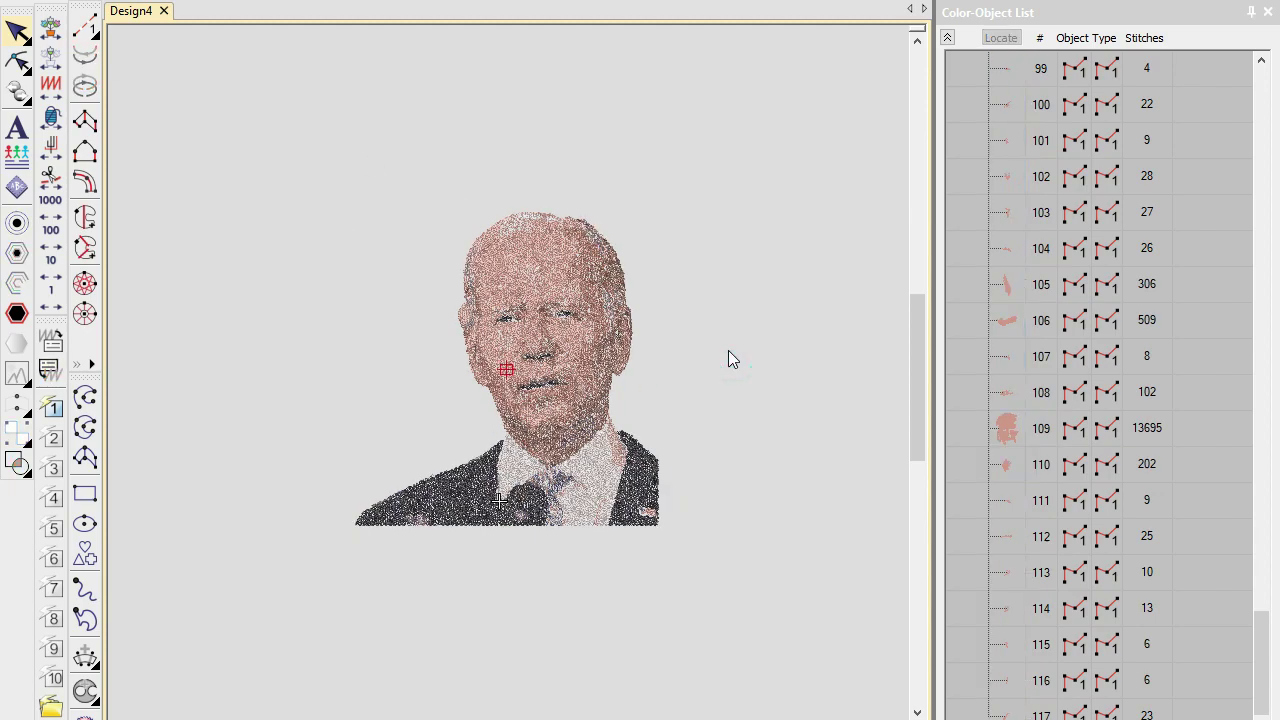
- Apply Auto Start & End to the design with the centre as its start and end position
{"action": "key", "text": "alt+a"}
{"action": "left_click", "coordinate": [553, 153]}
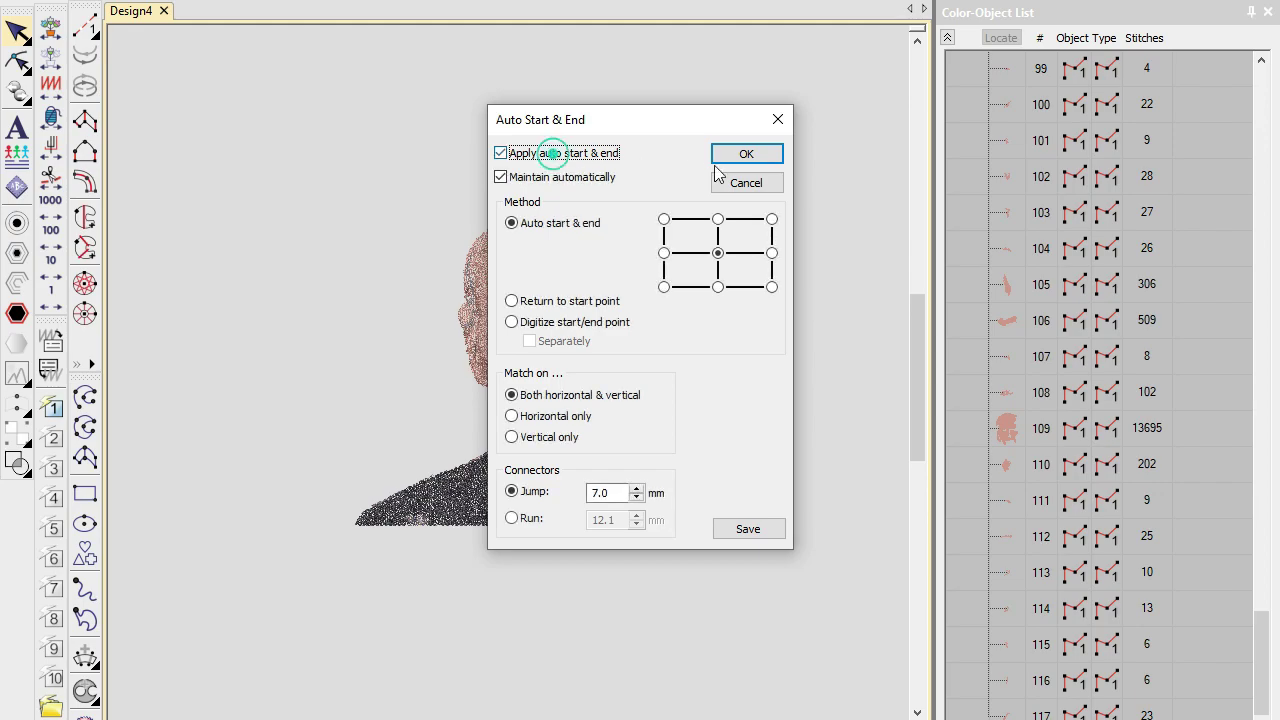
{"action": "key", "text": "Return"}
{"action": "left_click", "coordinate": [771, 304]}
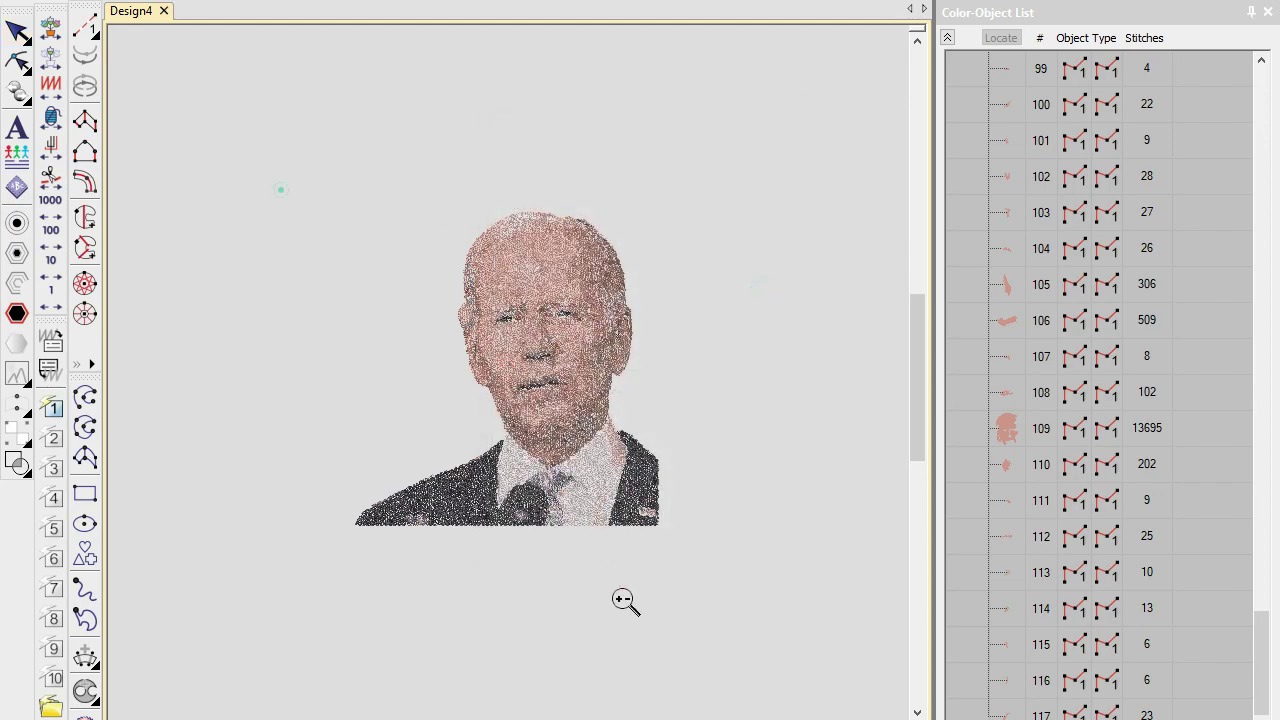
- Close the Color-Object List to leave the full design window for the portrait
{"action": "left_click_drag", "start_coordinate": [280, 189], "coordinate": [686, 545]}
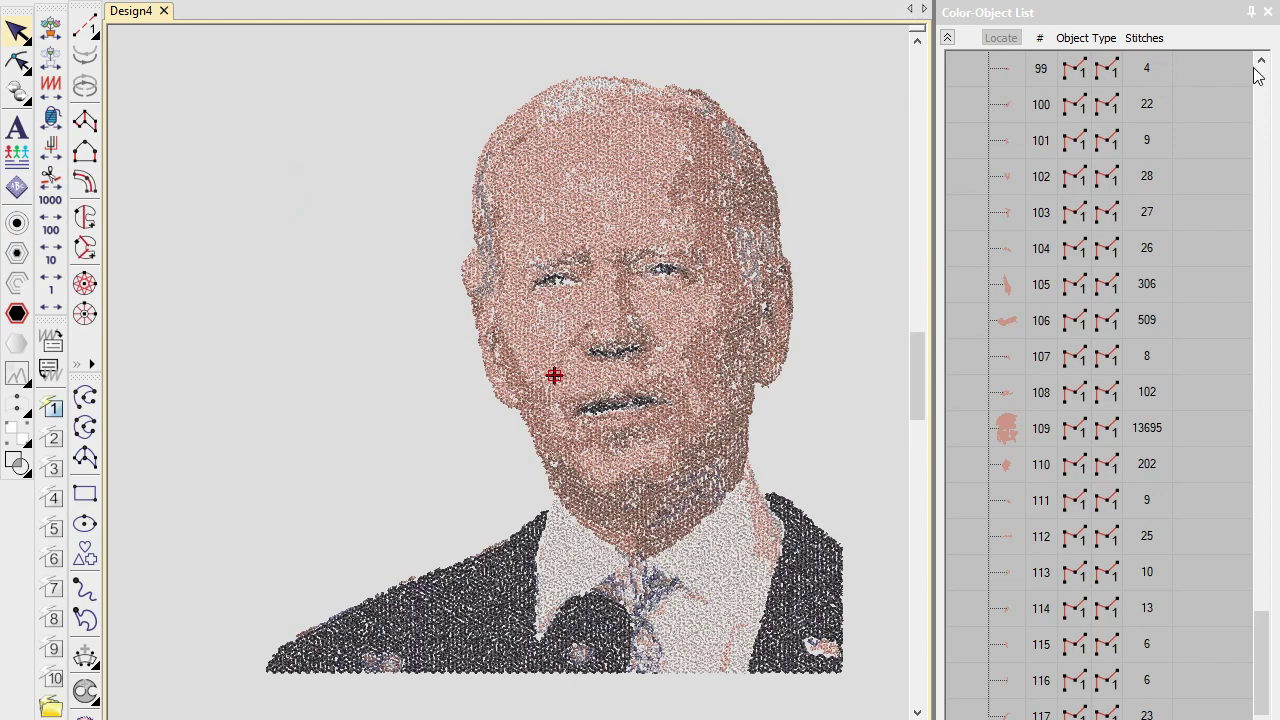
{"action": "left_click", "coordinate": [1268, 12]}
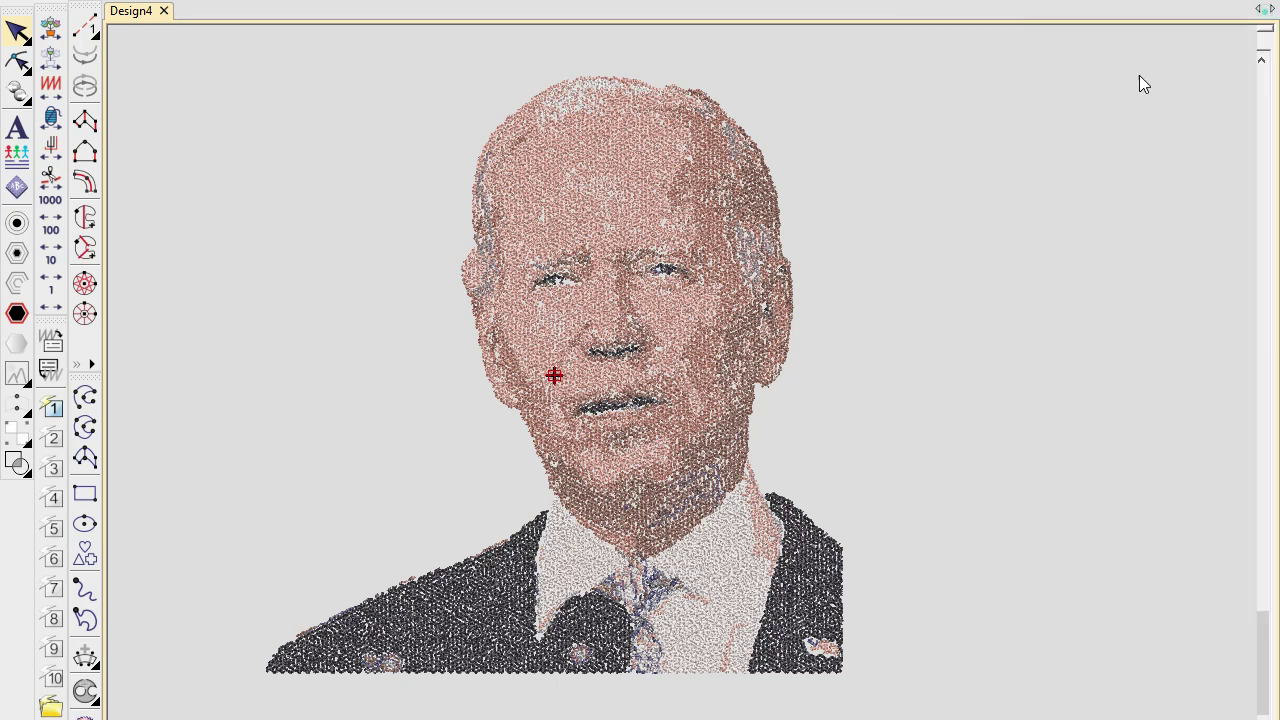
{"action": "left_click", "coordinate": [892, 267]}
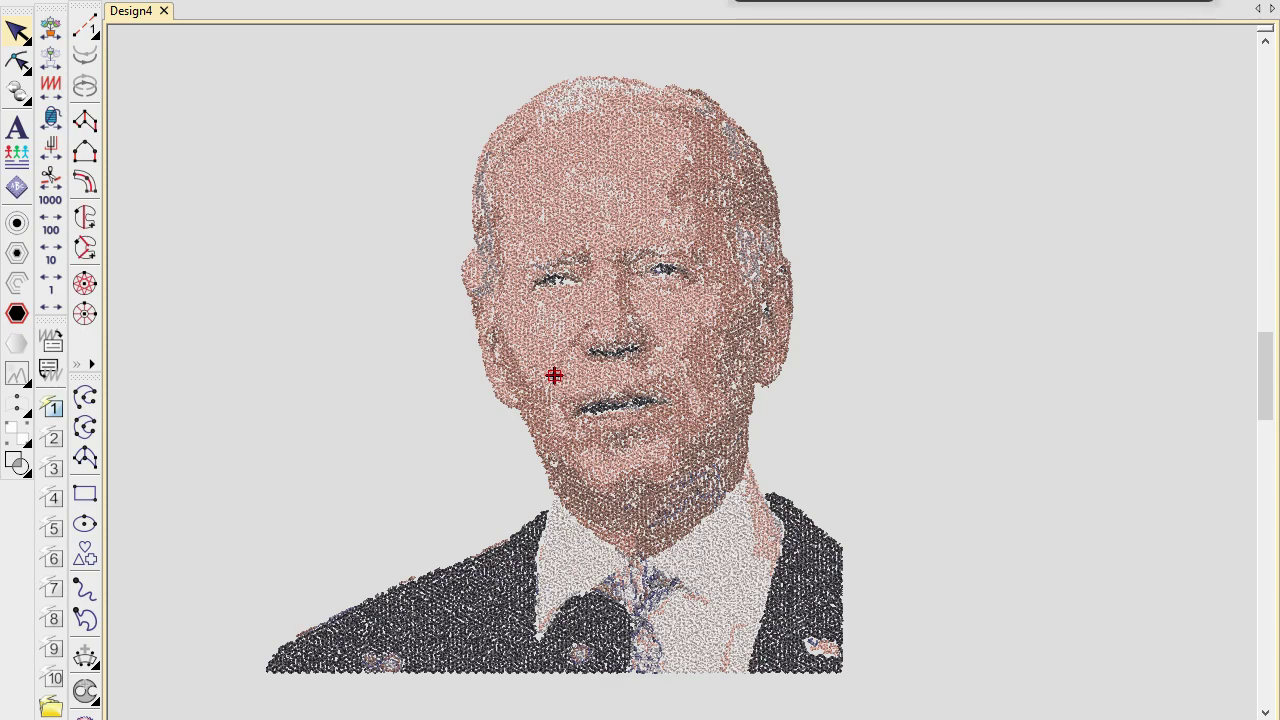
{"action": "left_click", "coordinate": [916, 91]}
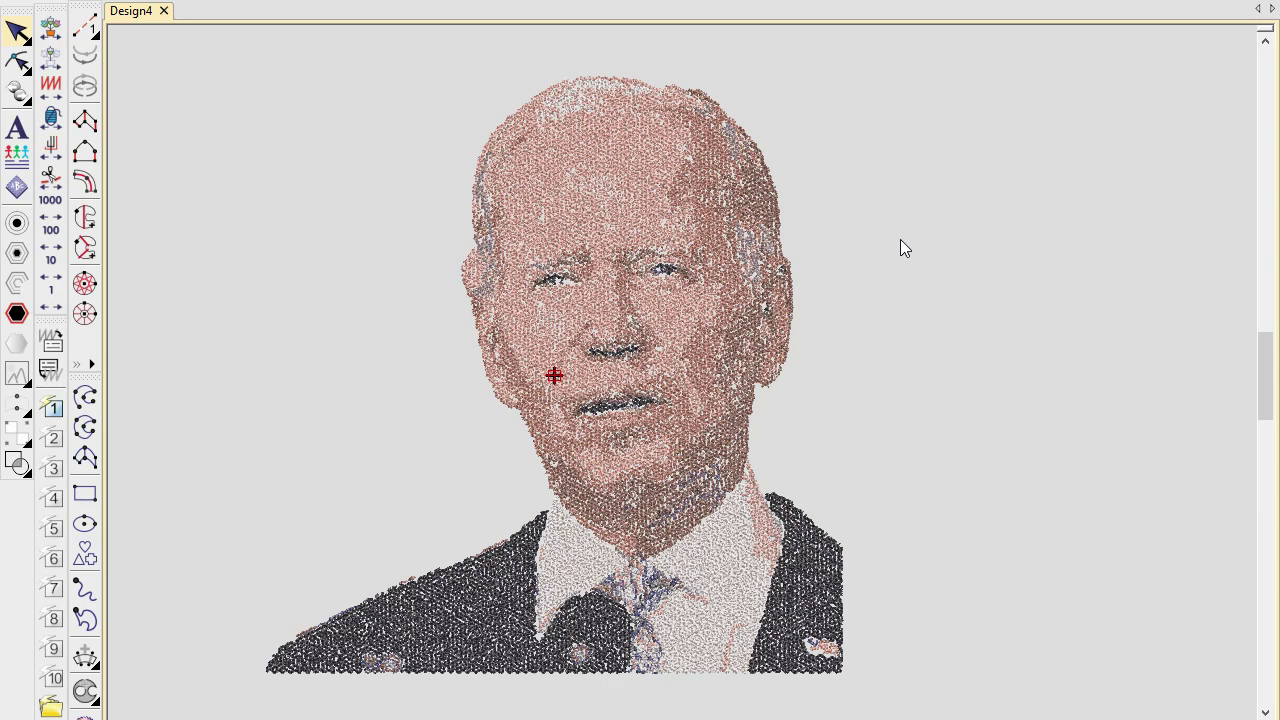
- Examine the face's stitches up close around the eyes and nose, then check the whole portrait again
{"action": "key", "text": "shift+z"}
{"action": "left_click_drag", "start_coordinate": [376, 157], "coordinate": [771, 536]}
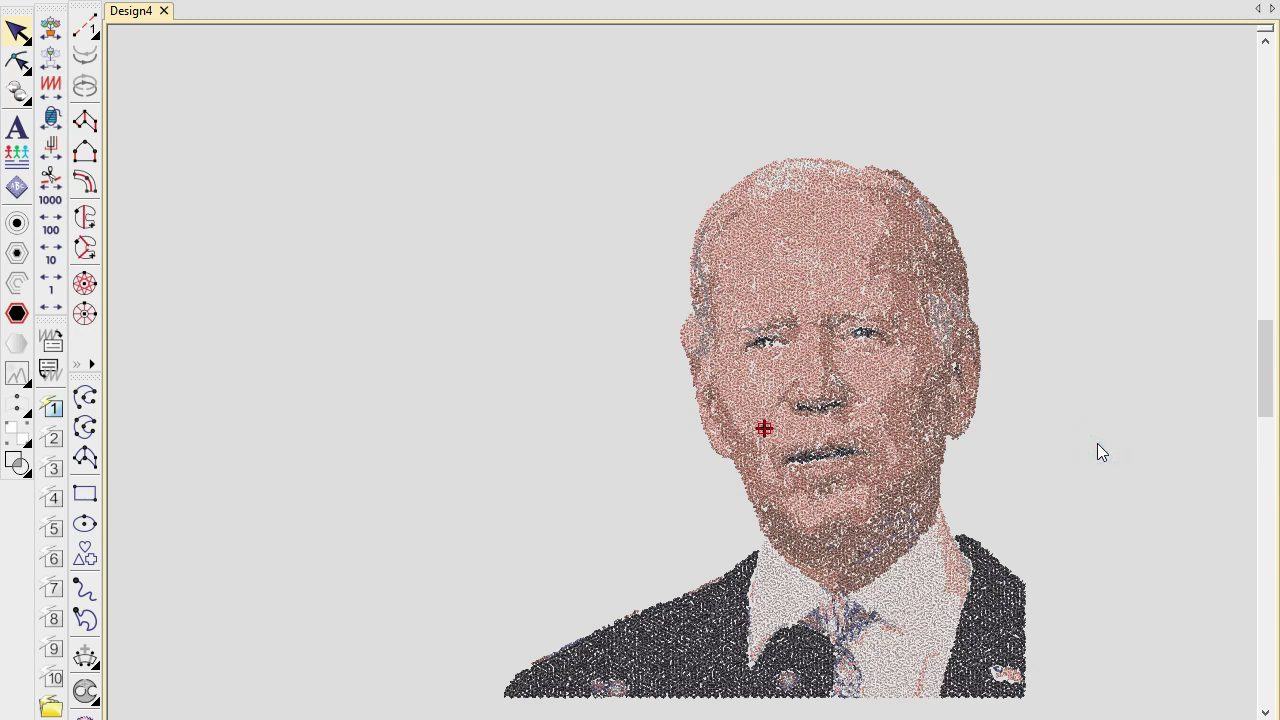
{"action": "key", "text": "shift+z"}
{"action": "left_click_drag", "start_coordinate": [693, 266], "coordinate": [920, 452]}
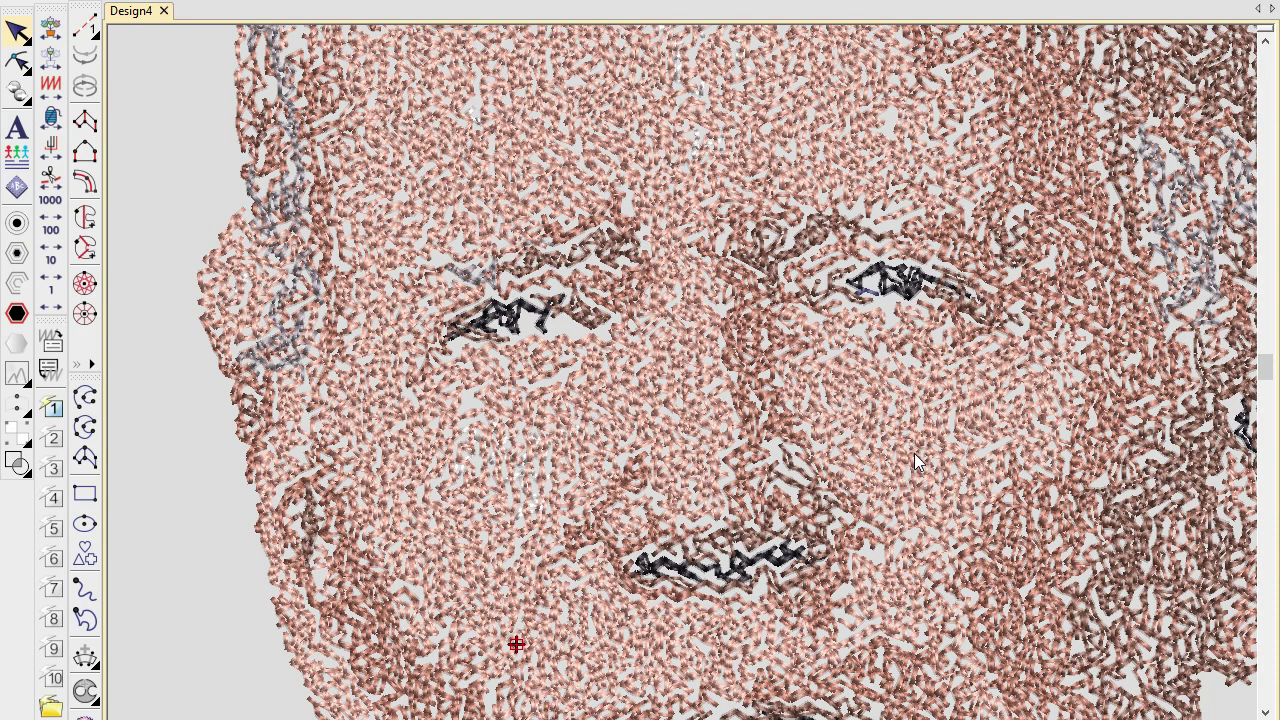
{"action": "left_click", "coordinate": [711, 183]}
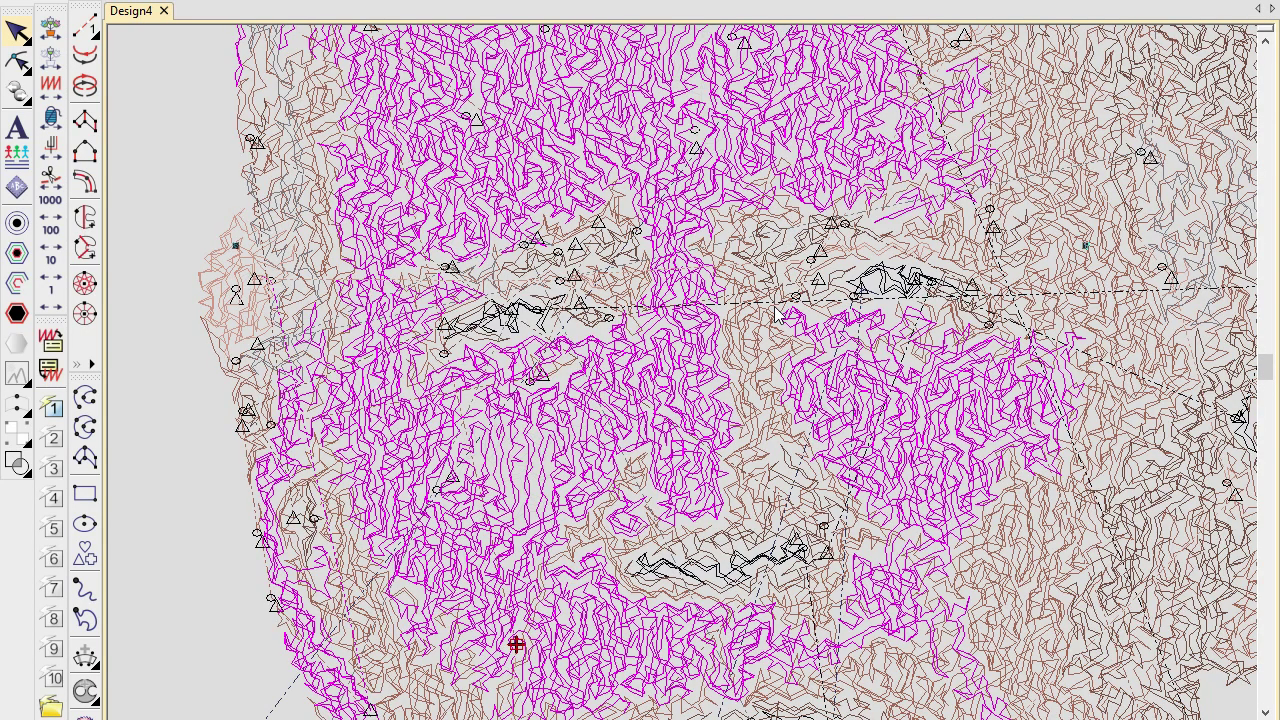
{"action": "scroll", "coordinate": [773, 310], "scroll_direction": "down", "scroll_amount": 5}
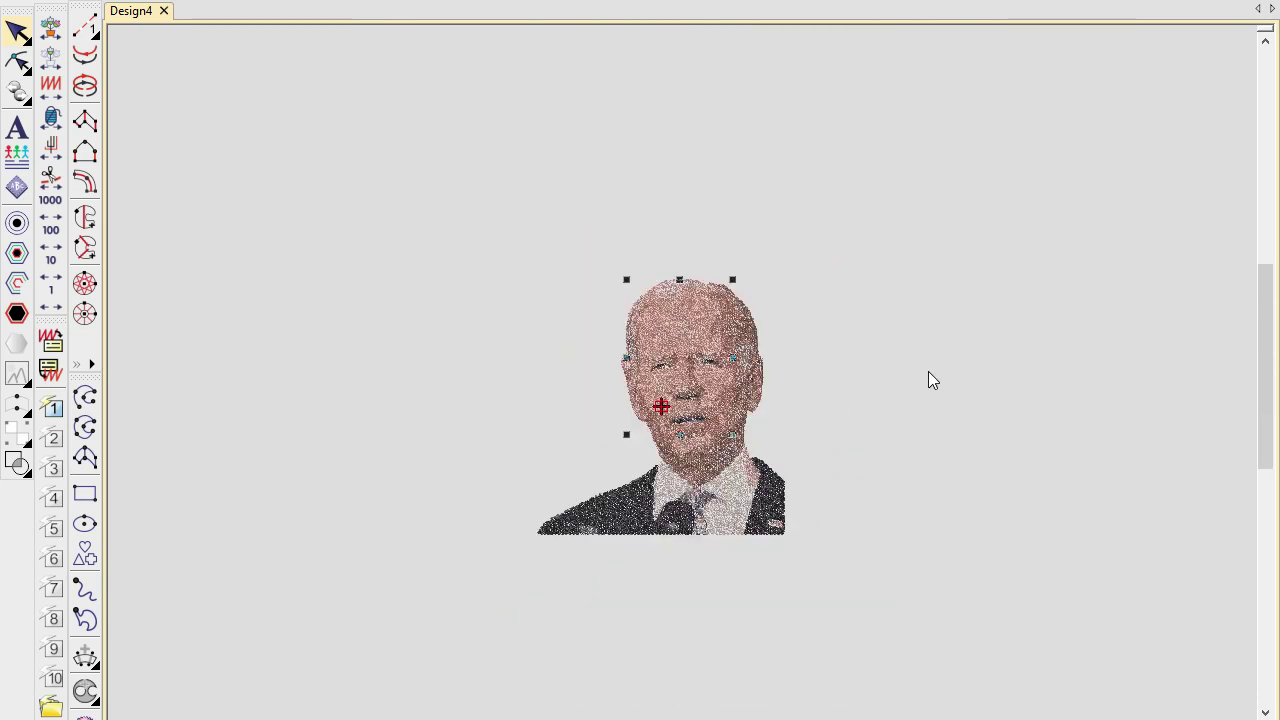
{"action": "left_click", "coordinate": [928, 371]}
{"action": "left_click_drag", "start_coordinate": [503, 257], "coordinate": [831, 560]}
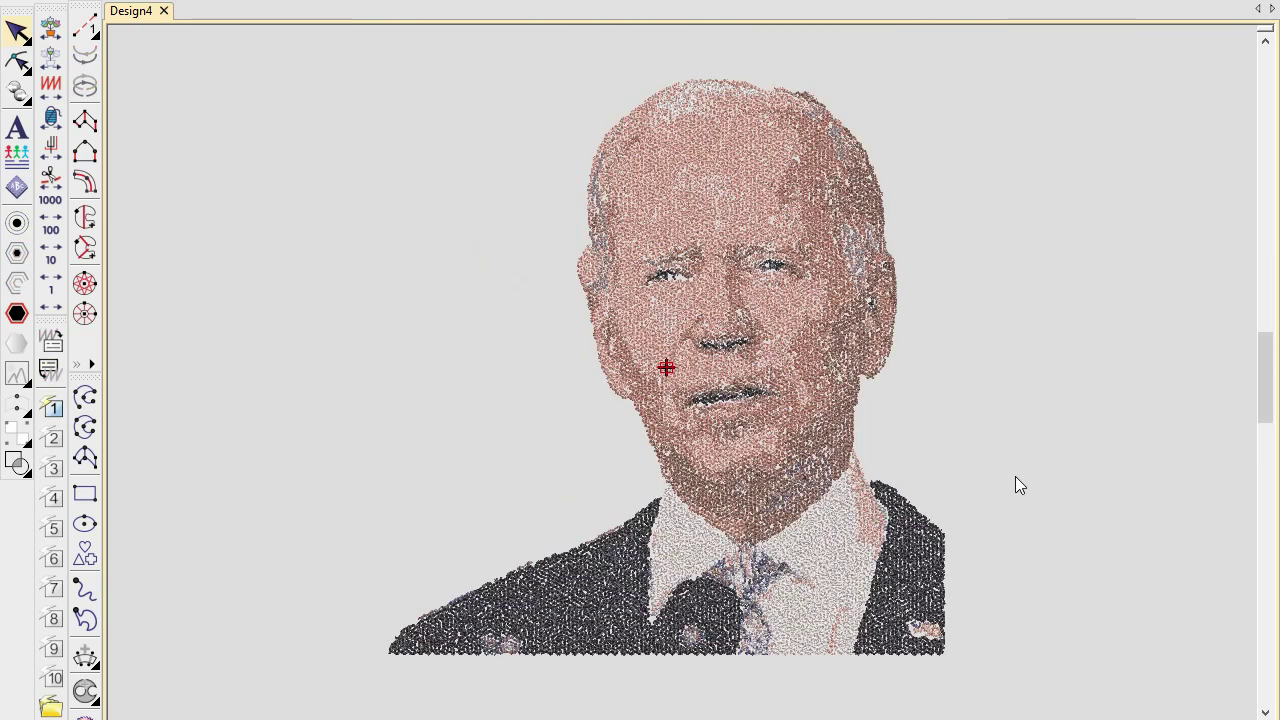
{"action": "left_click", "coordinate": [1033, 462]}
- Display the portrait as plain stitches without TrueView and travel from the design's start to the next machine function
{"action": "key", "text": "t"}
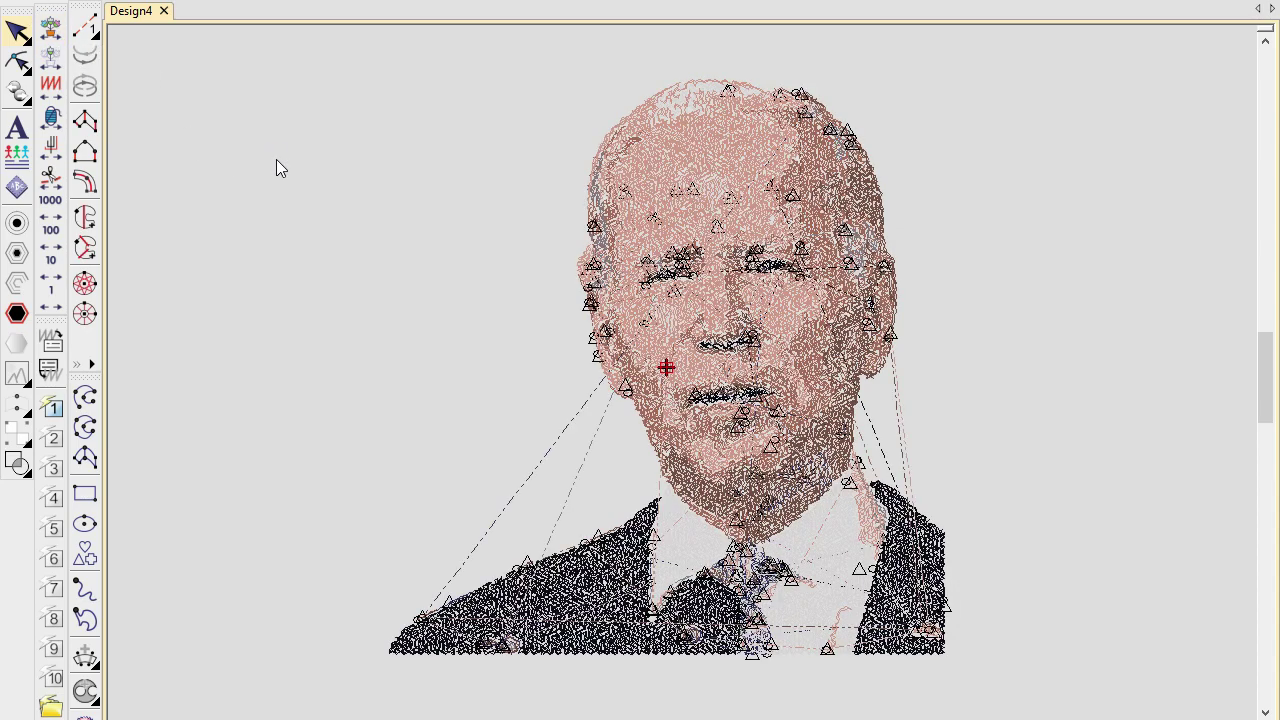
{"action": "left_click", "coordinate": [50, 27]}
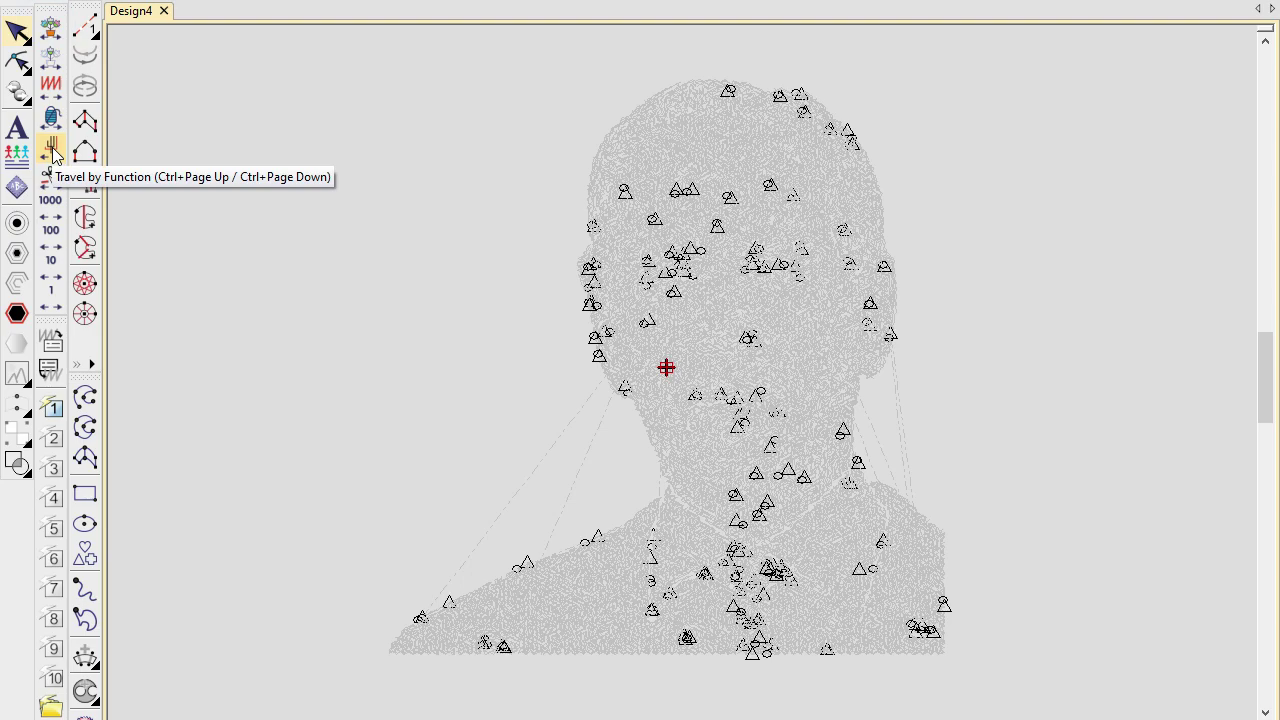
{"action": "left_click", "coordinate": [53, 150]}
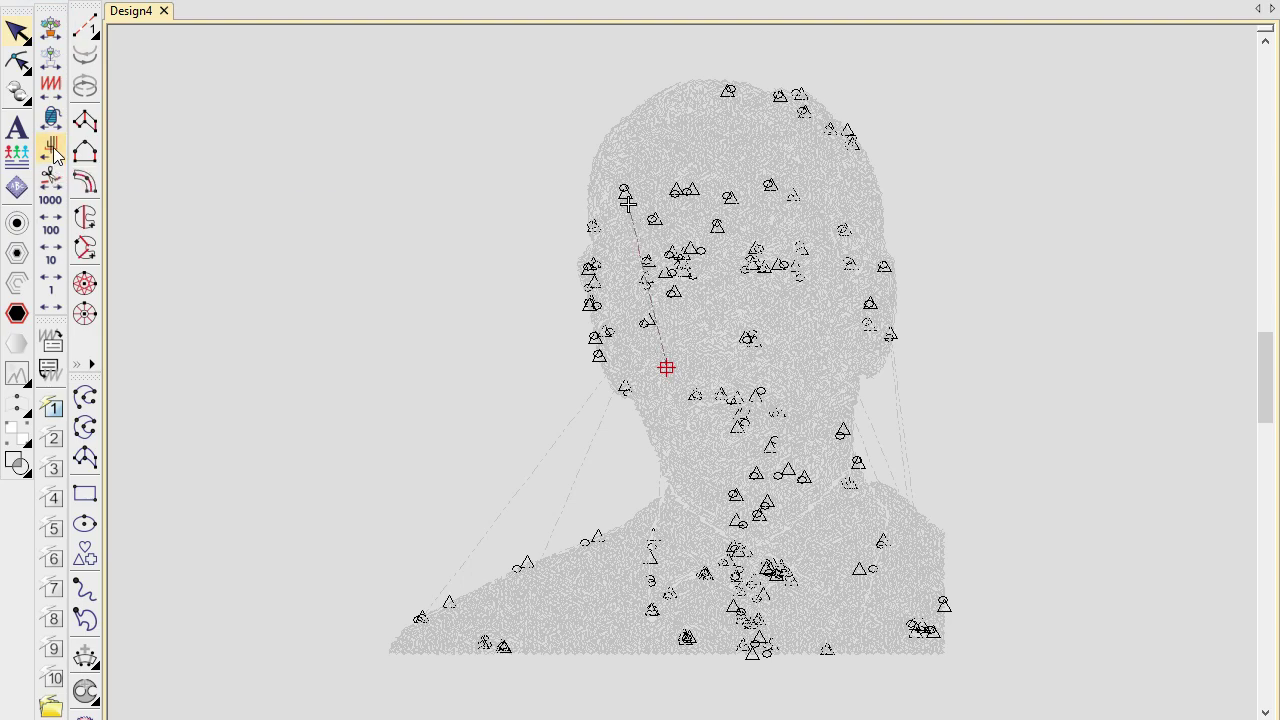